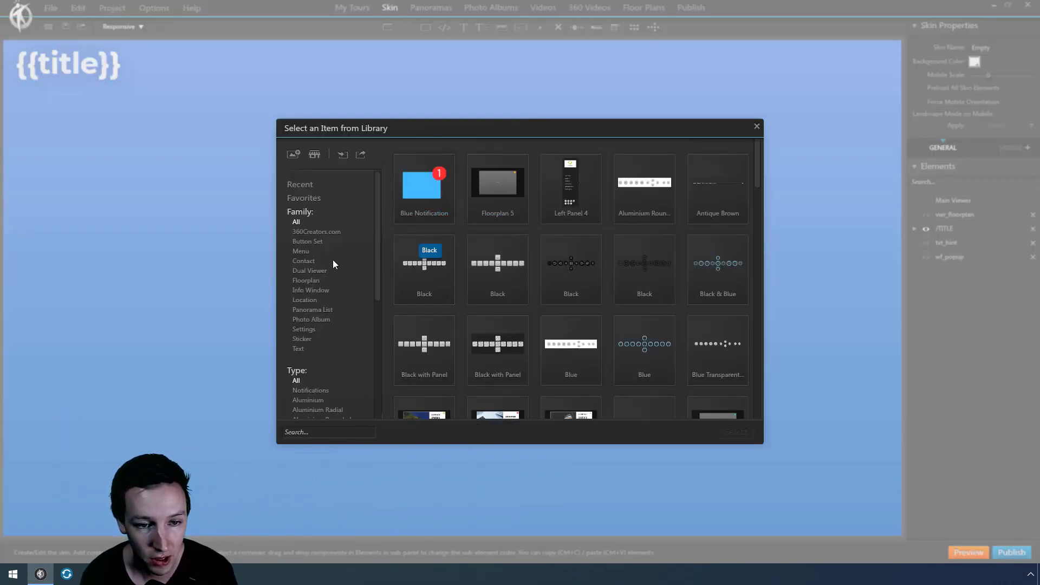
Insert the Floorplan 5 item from the library and delete the Floor Plan viewer inside its Global container.
{"action": "double_click", "coordinate": [515, 198]}
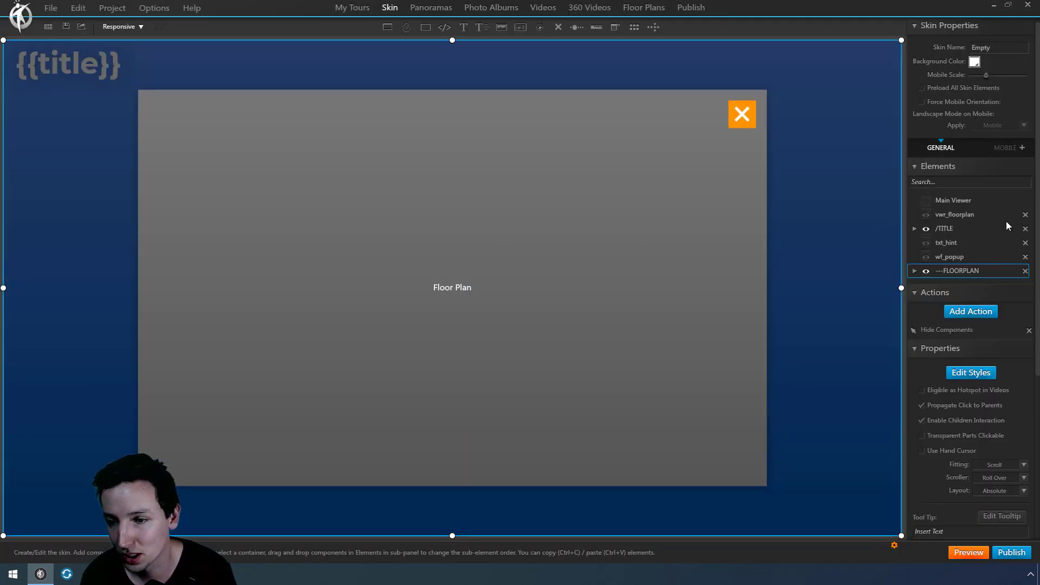
{"action": "left_click", "coordinate": [914, 272]}
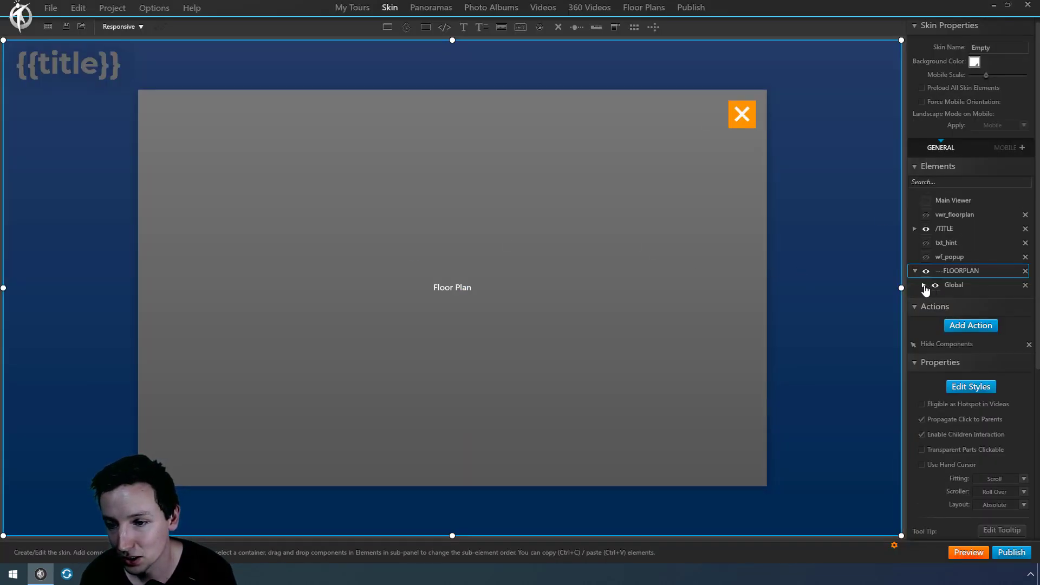
{"action": "left_click", "coordinate": [925, 285]}
{"action": "left_click", "coordinate": [968, 300]}
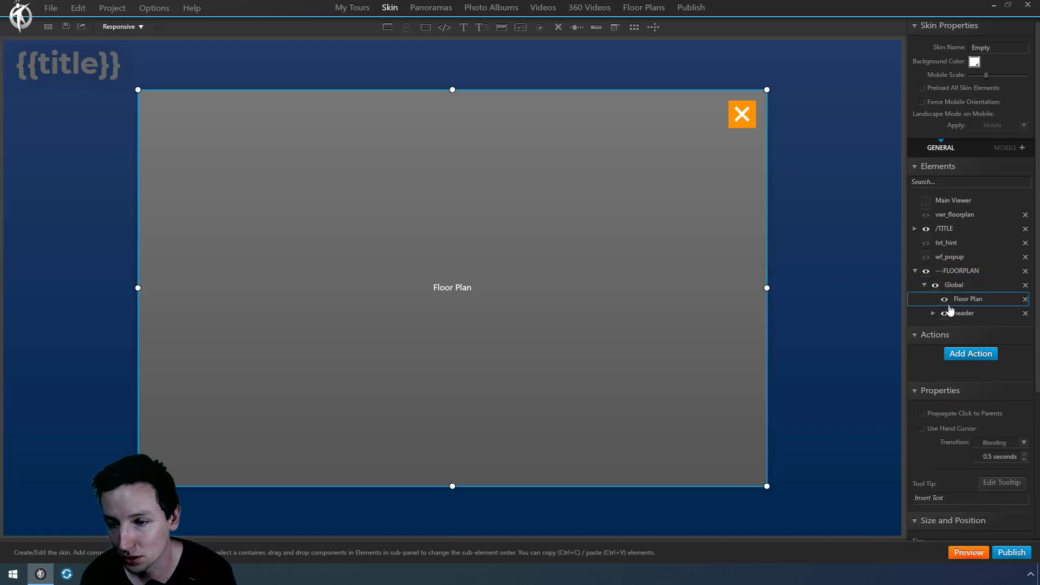
{"action": "left_click", "coordinate": [1025, 300]}
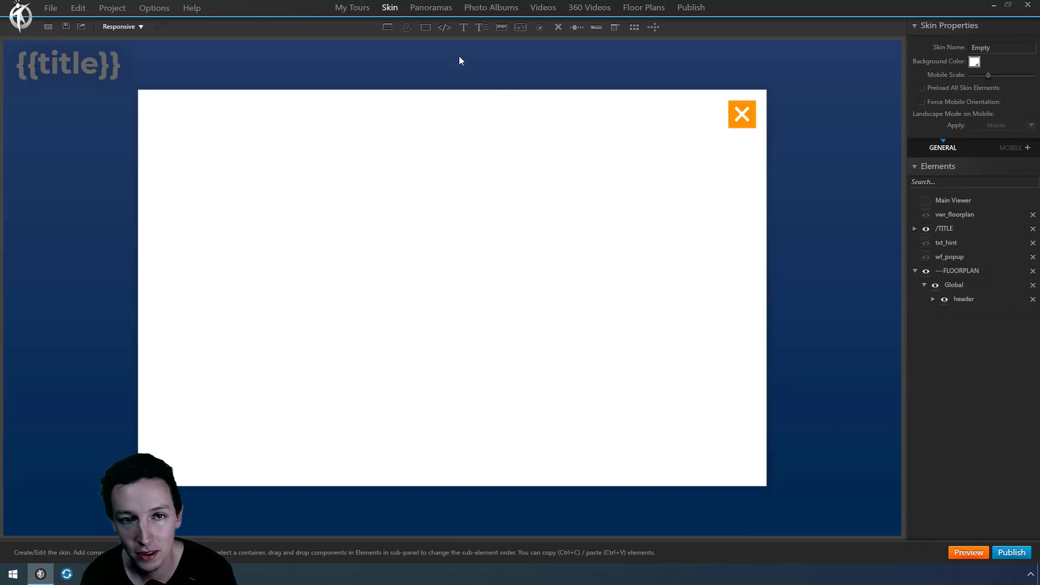
Add a web frame inside the Global container and stretch it to fill the whole white window.
{"action": "left_click", "coordinate": [445, 28]}
{"action": "left_click", "coordinate": [507, 288]}
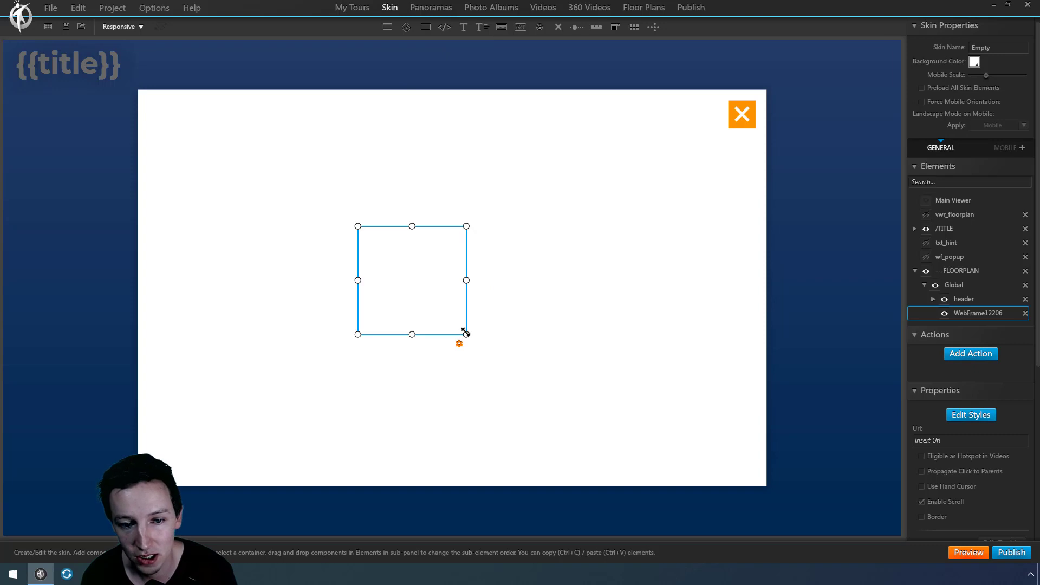
{"action": "left_click_drag", "start_coordinate": [466, 334], "coordinate": [766, 486]}
{"action": "left_click_drag", "start_coordinate": [355, 227], "coordinate": [139, 90]}
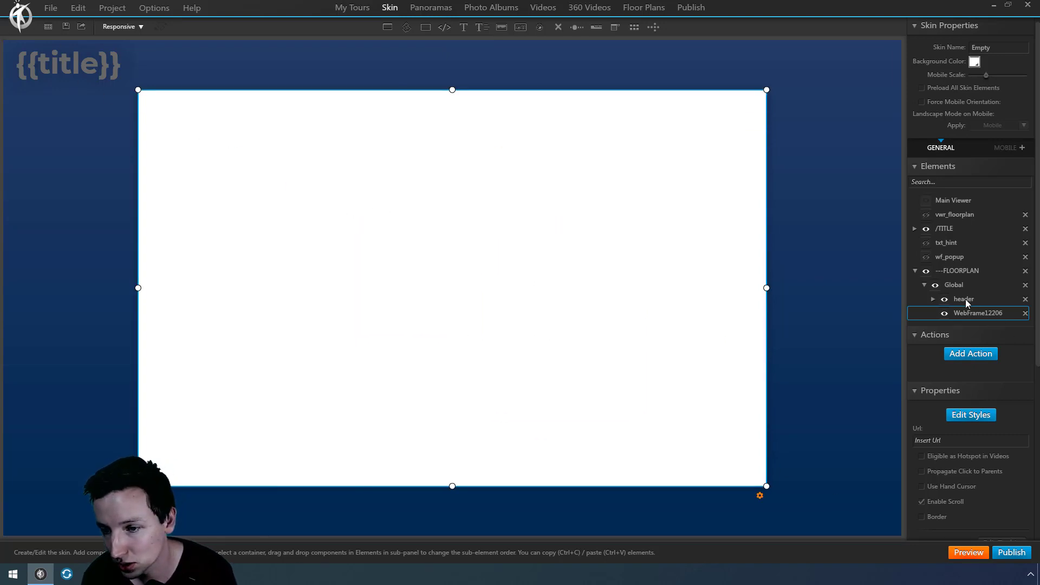
{"action": "left_click_drag", "start_coordinate": [968, 315], "coordinate": [964, 301]}
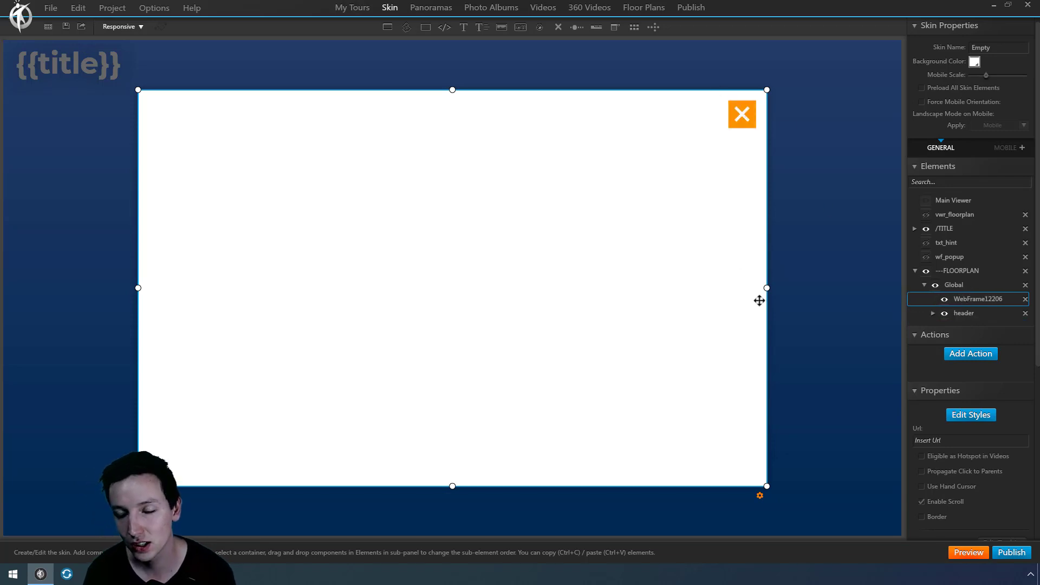
{"action": "left_click", "coordinate": [928, 441]}
{"action": "type", "text": "https://360creators.com/"}
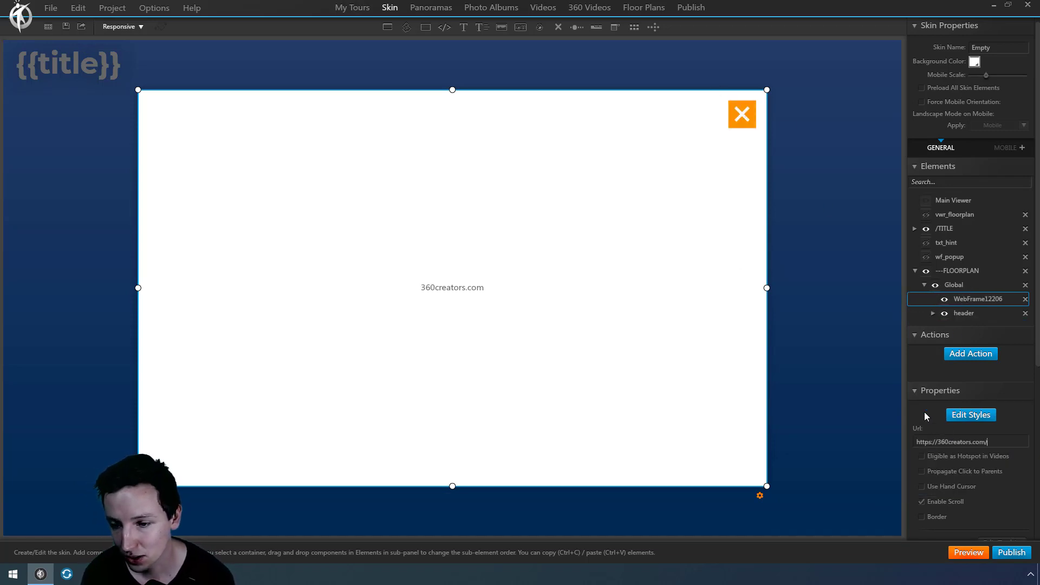
Preview the tour, scroll through the web page shown in the window, and close the window.
{"action": "left_click", "coordinate": [970, 552]}
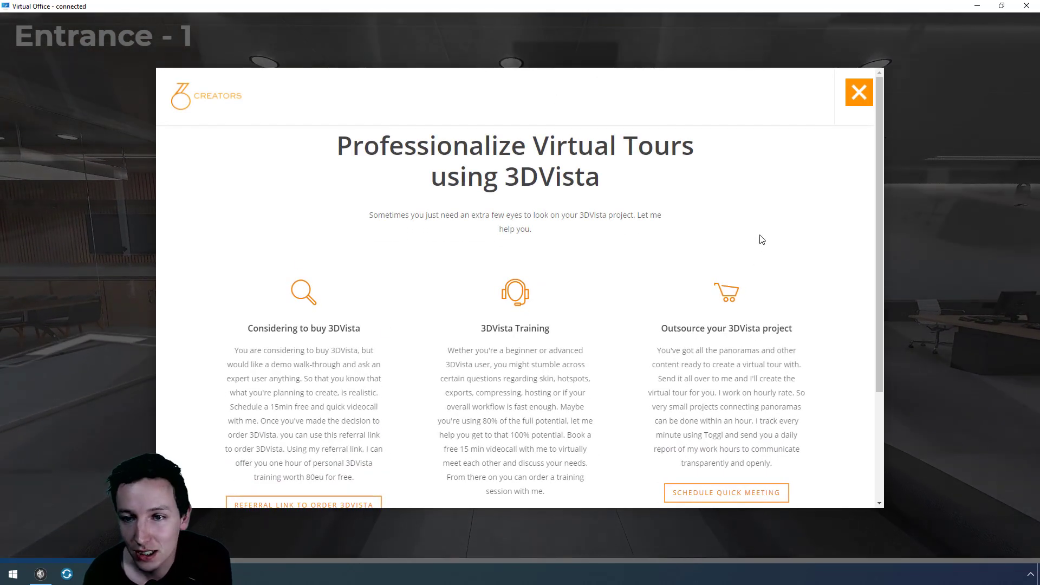
{"action": "scroll", "coordinate": [808, 308], "scroll_direction": "down", "scroll_amount": 5}
{"action": "scroll", "coordinate": [808, 308], "scroll_direction": "up", "scroll_amount": 5}
{"action": "left_click", "coordinate": [869, 96]}
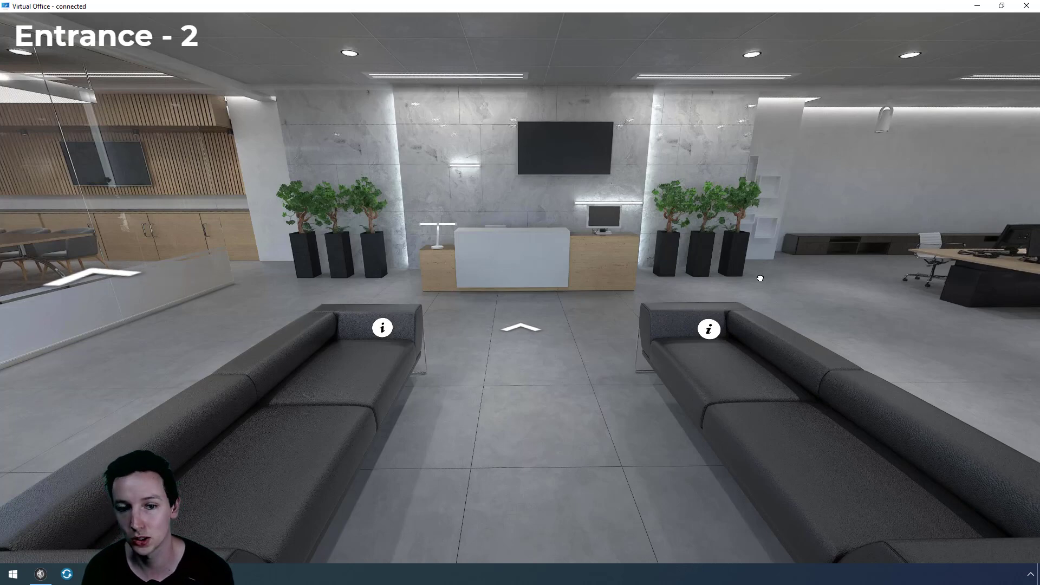
{"action": "left_click_drag", "start_coordinate": [758, 278], "coordinate": [759, 271]}
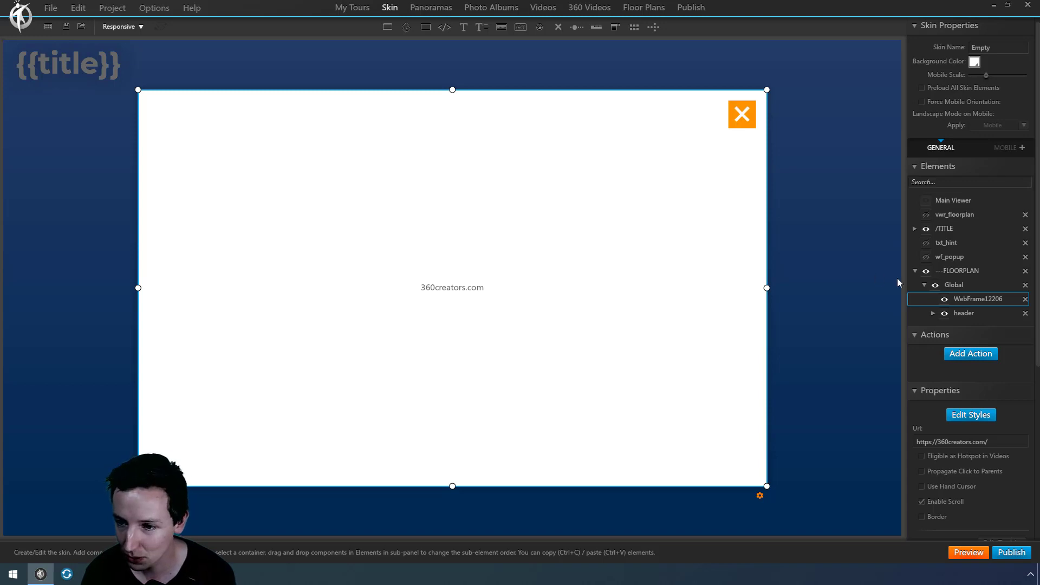
Rename the ---FLOORPLAN container to WF_1, hide it, and duplicate it as WF_2.
{"action": "double_click", "coordinate": [957, 271]}
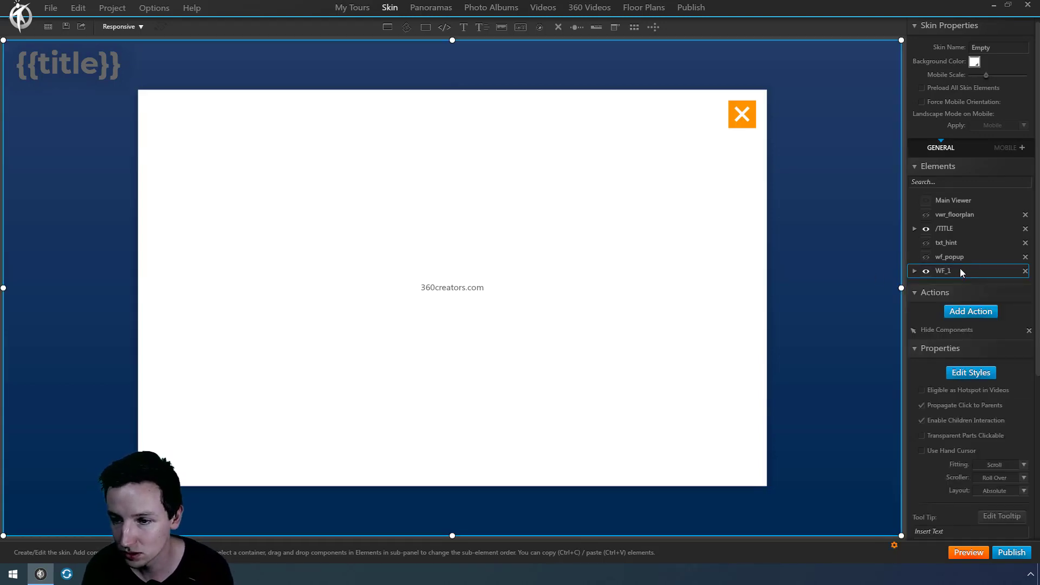
{"action": "left_click", "coordinate": [957, 261]}
{"action": "left_click", "coordinate": [952, 271]}
{"action": "key", "text": "ctrl+v"}
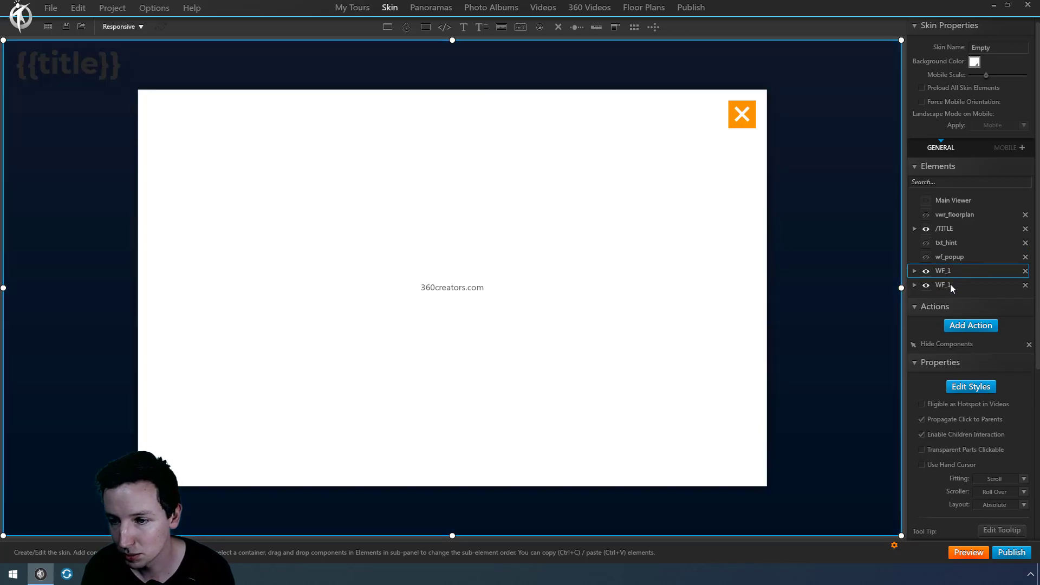
{"action": "double_click", "coordinate": [962, 287]}
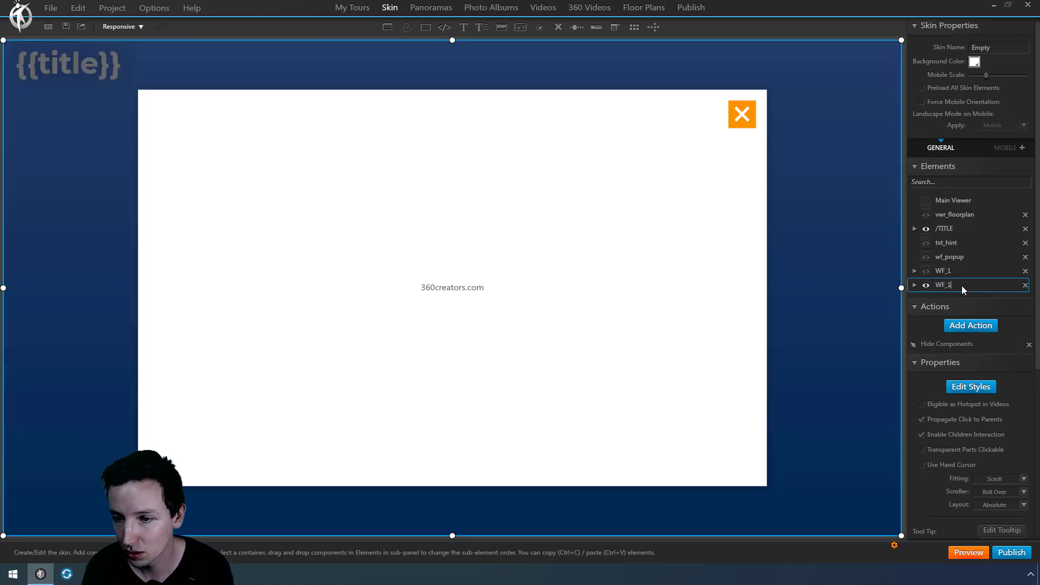
{"action": "left_click", "coordinate": [944, 270]}
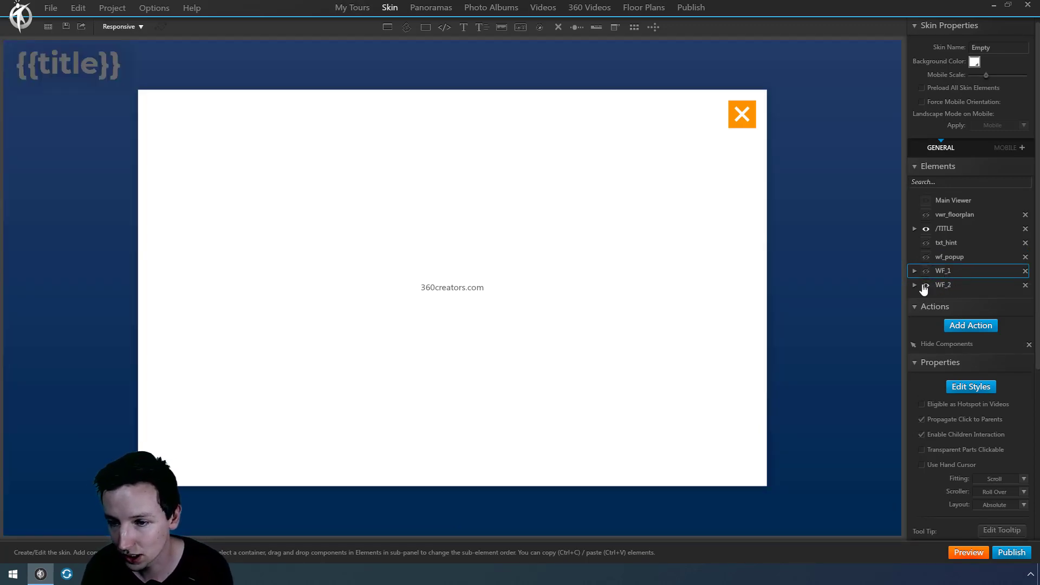
{"action": "left_click", "coordinate": [915, 286]}
{"action": "left_click", "coordinate": [925, 299]}
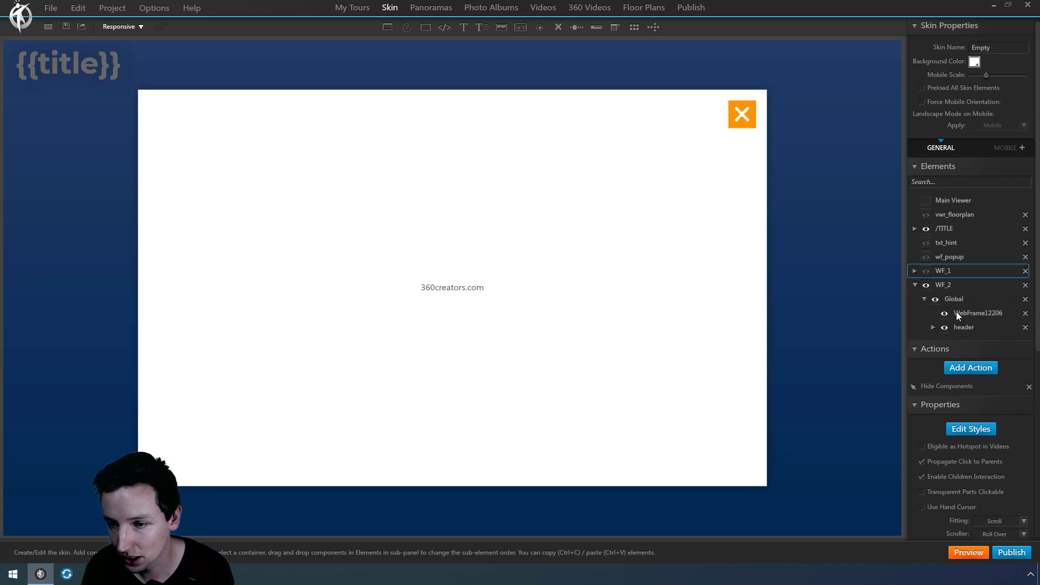
{"action": "left_click", "coordinate": [956, 312]}
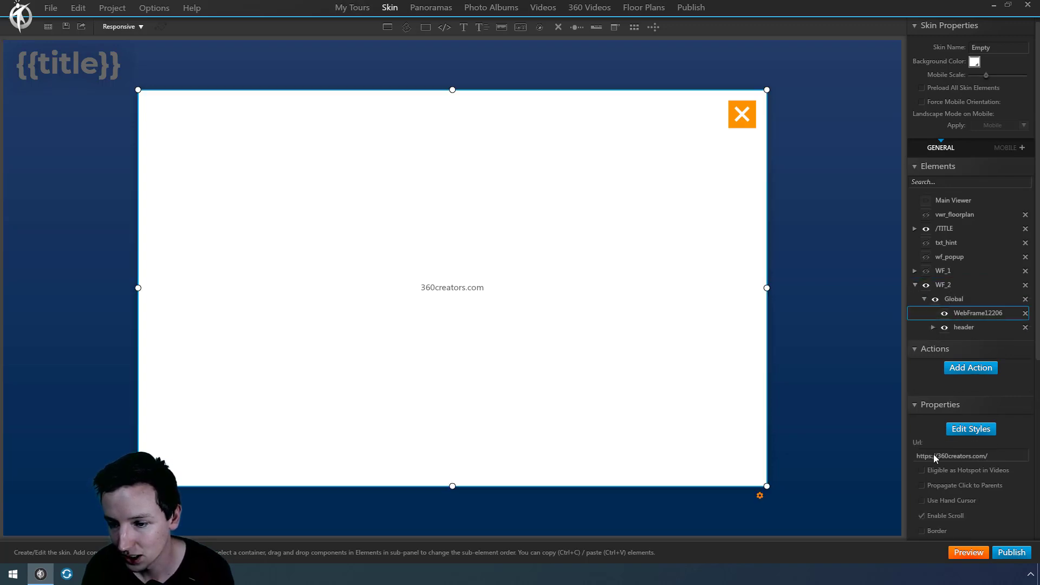
{"action": "left_click", "coordinate": [997, 457]}
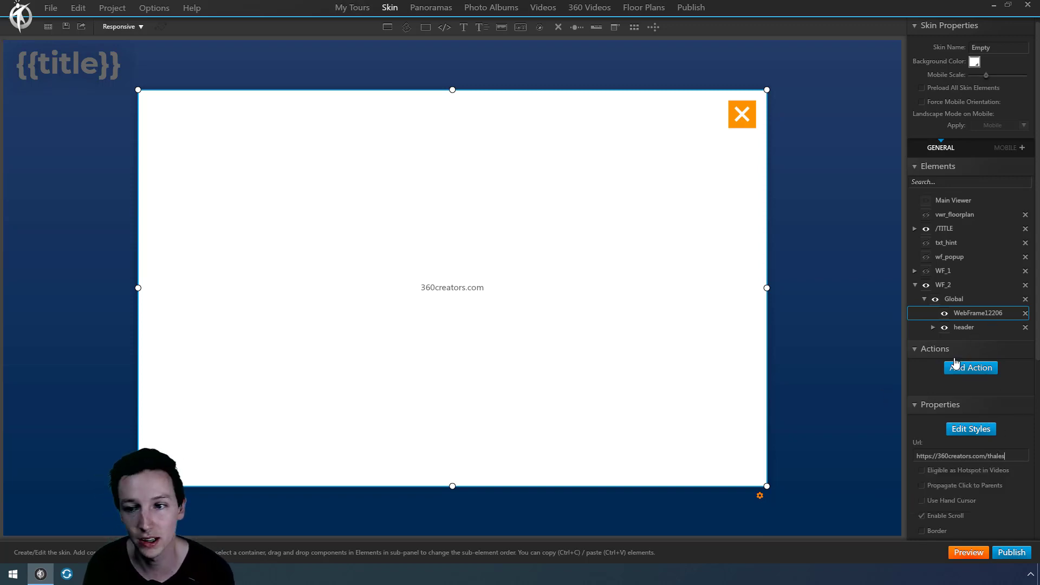
{"action": "left_click", "coordinate": [915, 285]}
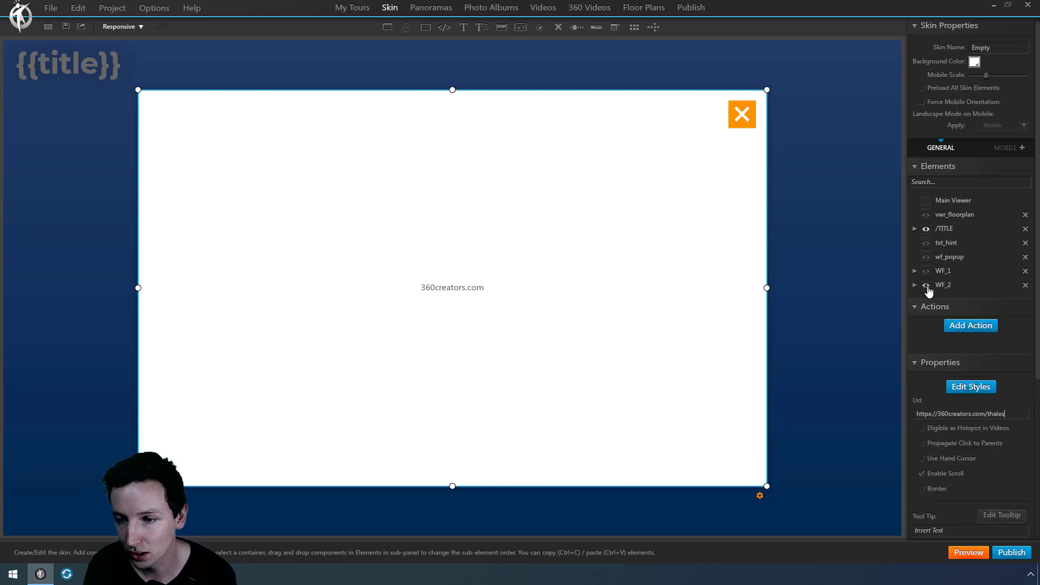
{"action": "left_click", "coordinate": [927, 285]}
Add an on-click Show/Hide Components action to the hs-couch-right hotspot in the Entrance - 1 panorama that shows WF_1.
{"action": "left_click", "coordinate": [440, 8]}
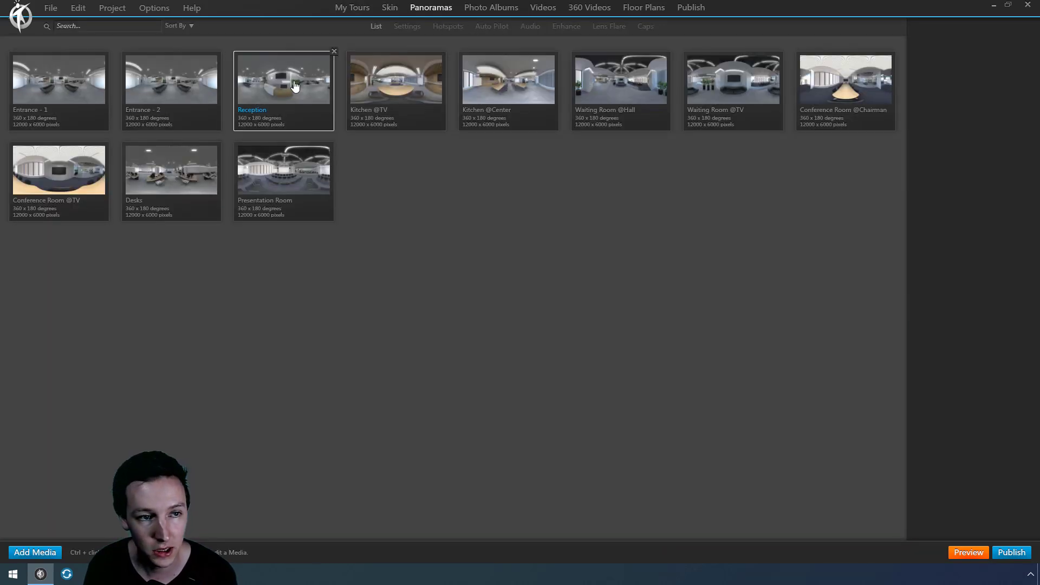
{"action": "double_click", "coordinate": [70, 84]}
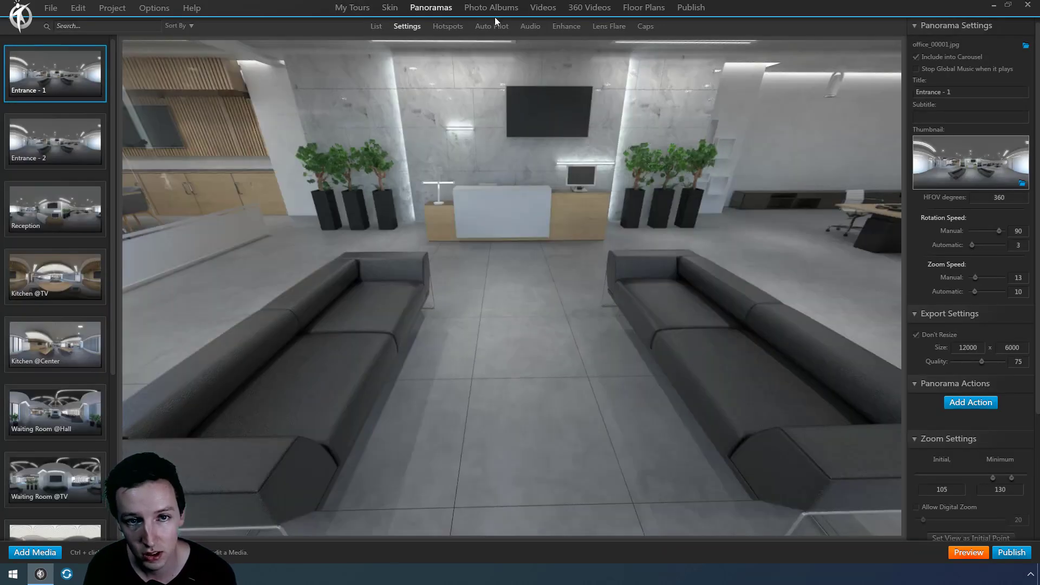
{"action": "left_click", "coordinate": [448, 26]}
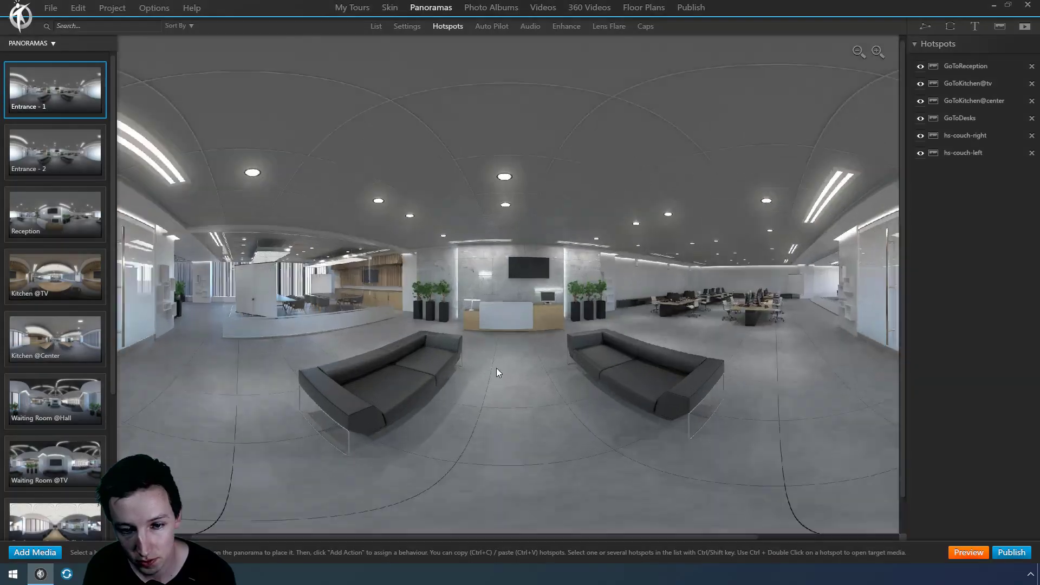
{"action": "left_click", "coordinate": [964, 136]}
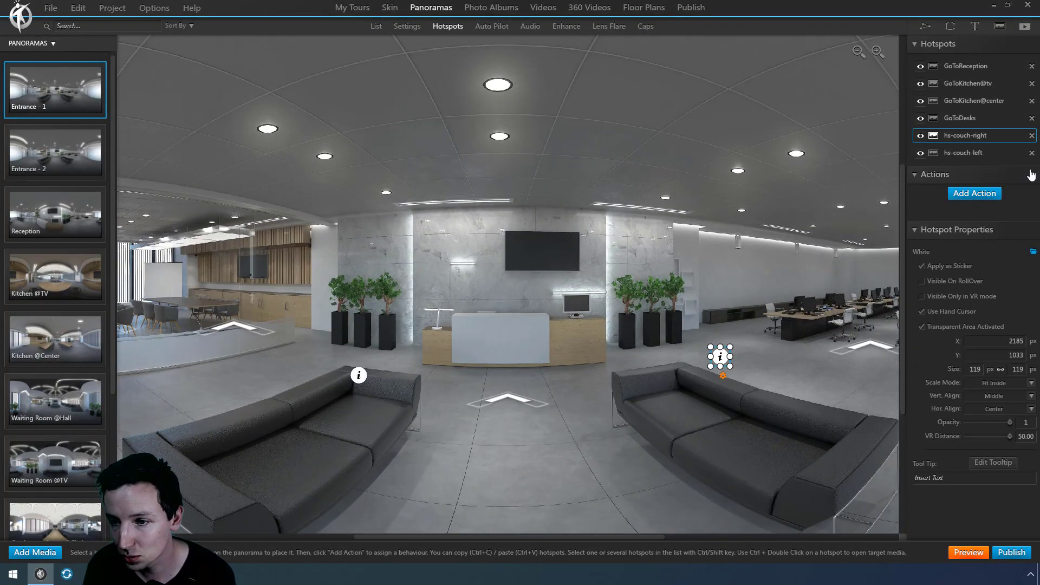
{"action": "left_click", "coordinate": [976, 195]}
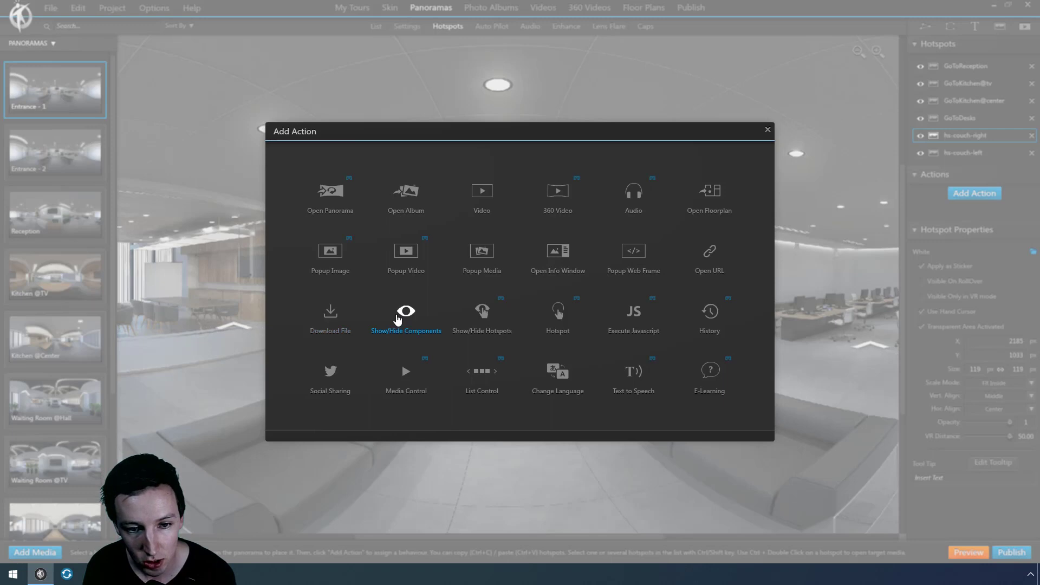
{"action": "left_click", "coordinate": [404, 314]}
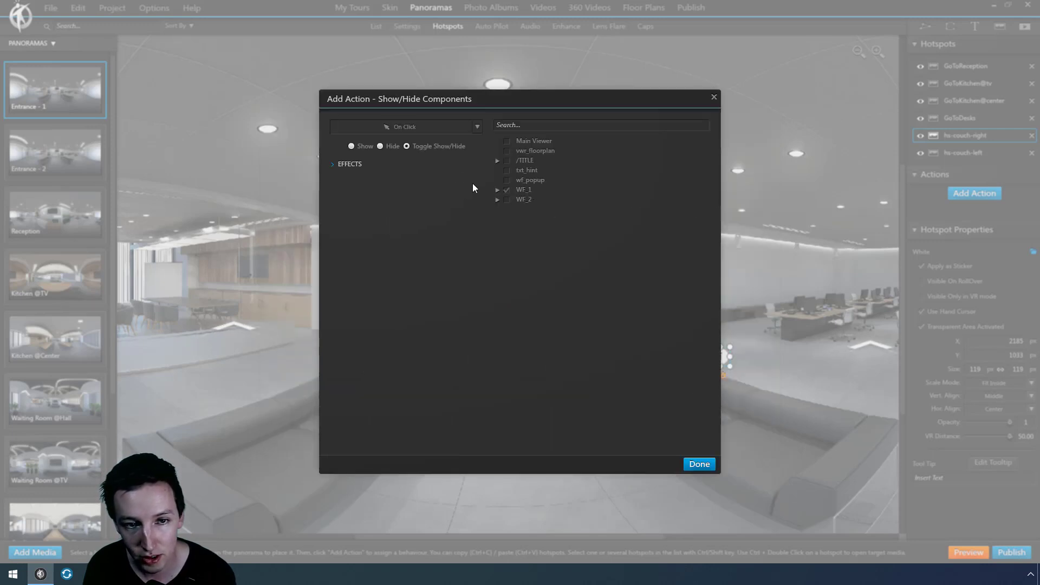
{"action": "left_click", "coordinate": [353, 145]}
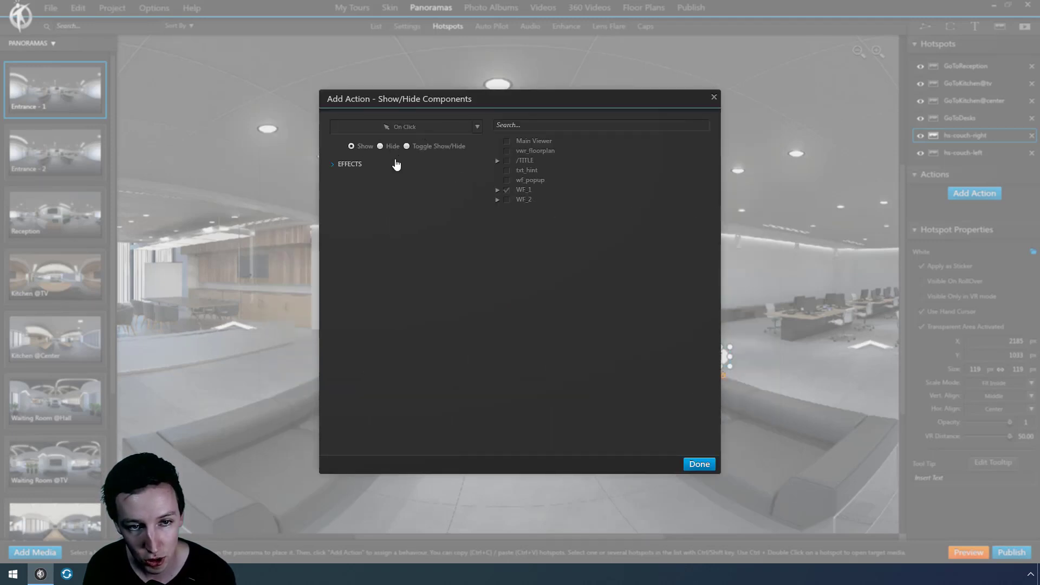
{"action": "left_click", "coordinate": [698, 465]}
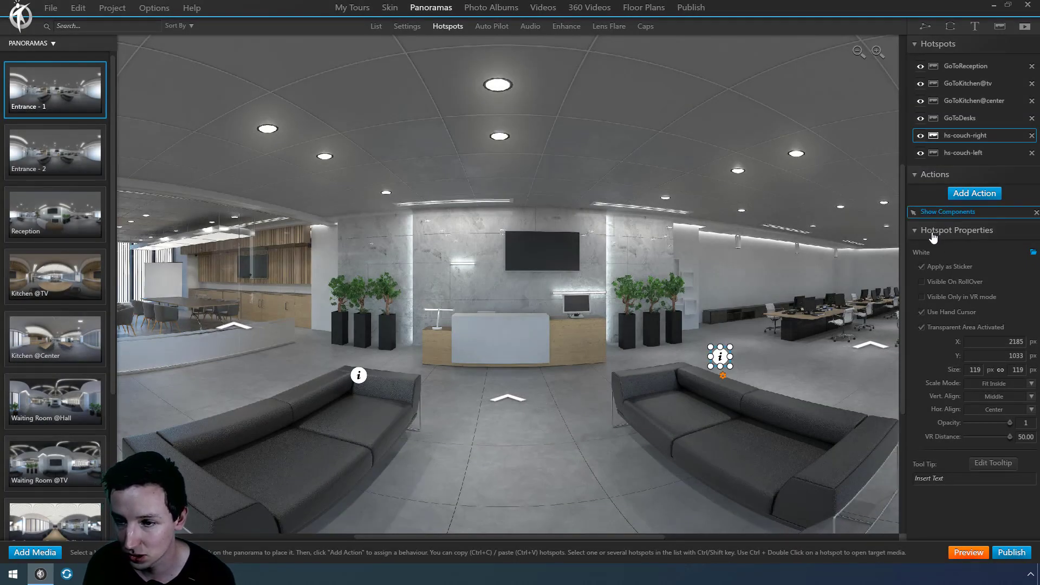
Make the hs-couch-left hotspot's on-click Show Components action show WF_2 instead of WF_1.
{"action": "left_click", "coordinate": [358, 375]}
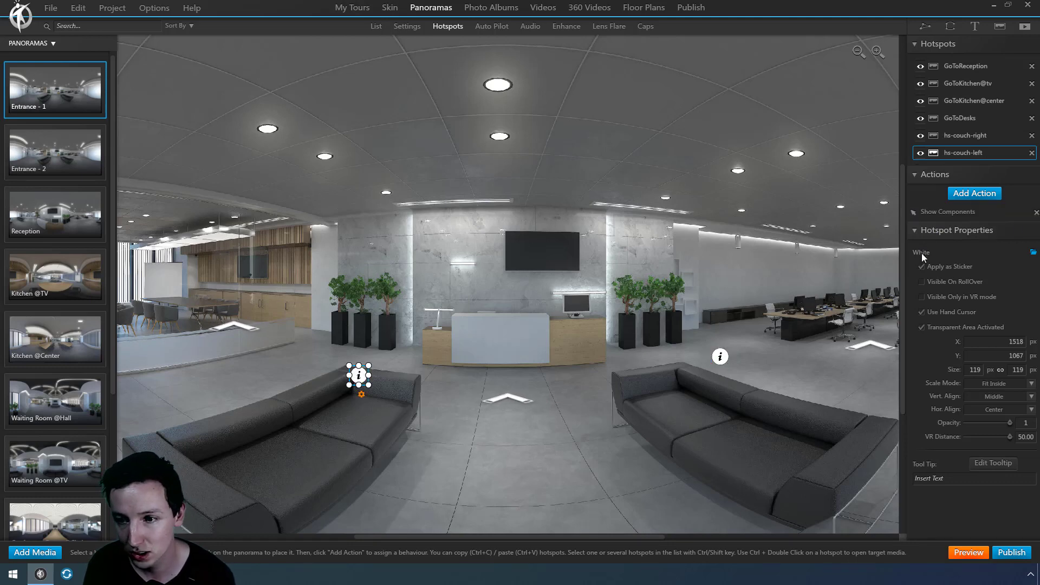
{"action": "double_click", "coordinate": [940, 214]}
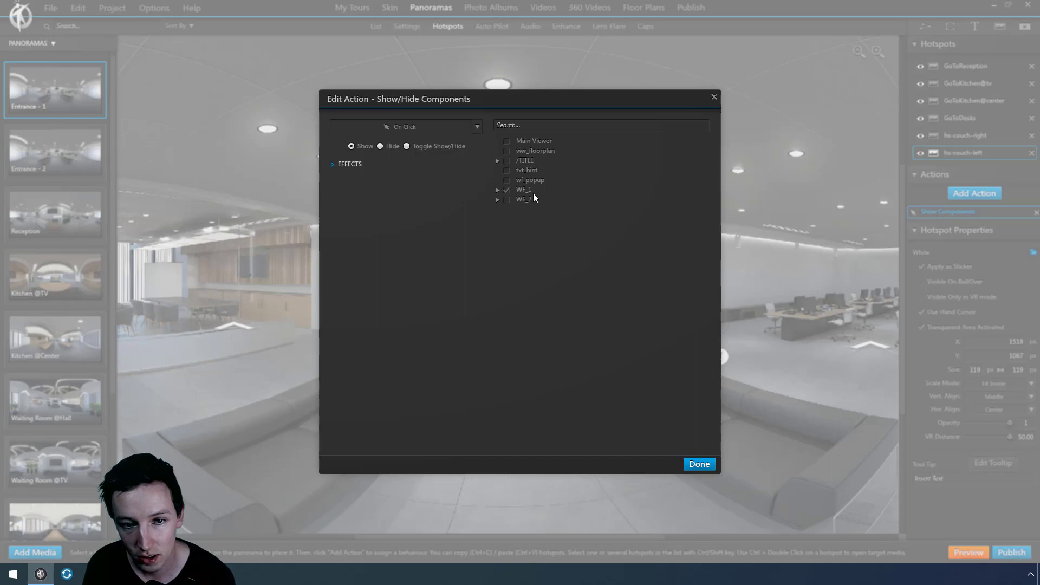
{"action": "left_click", "coordinate": [699, 464]}
Preview the tour and test opening and closing the web window from the info hotspot on the right couch.
{"action": "left_click", "coordinate": [969, 552]}
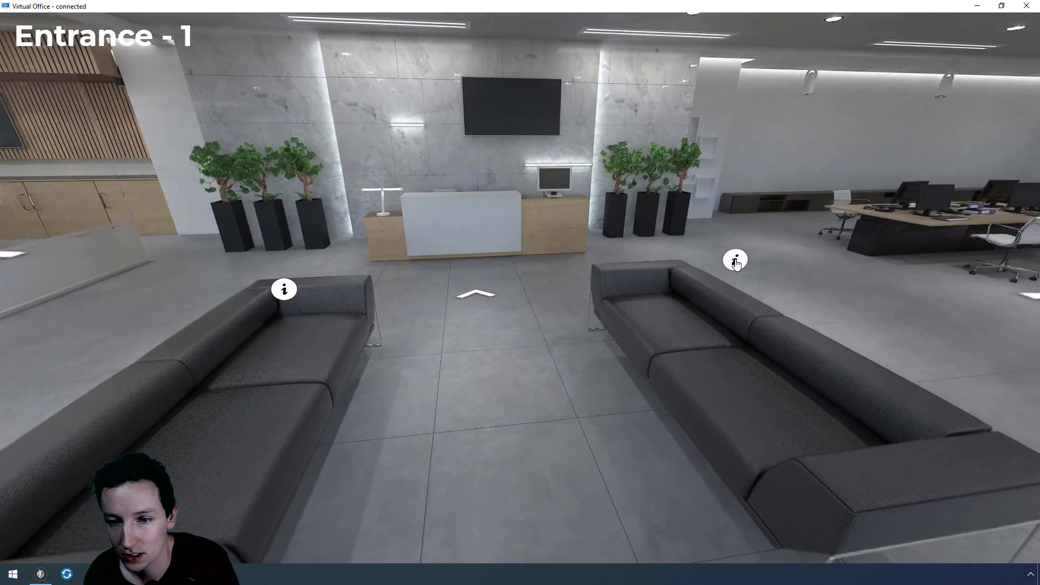
{"action": "left_click", "coordinate": [721, 261]}
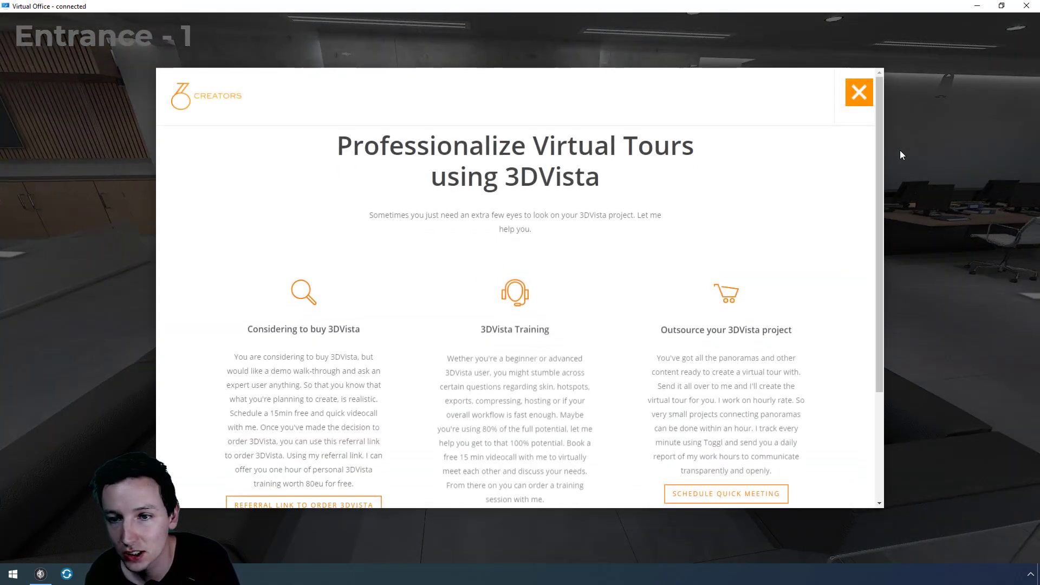
{"action": "left_click", "coordinate": [859, 92]}
Test the left couch's info hotspot by launching the embedded Thales tour, viewing all its jobs, and closing both windows.
{"action": "left_click", "coordinate": [283, 289]}
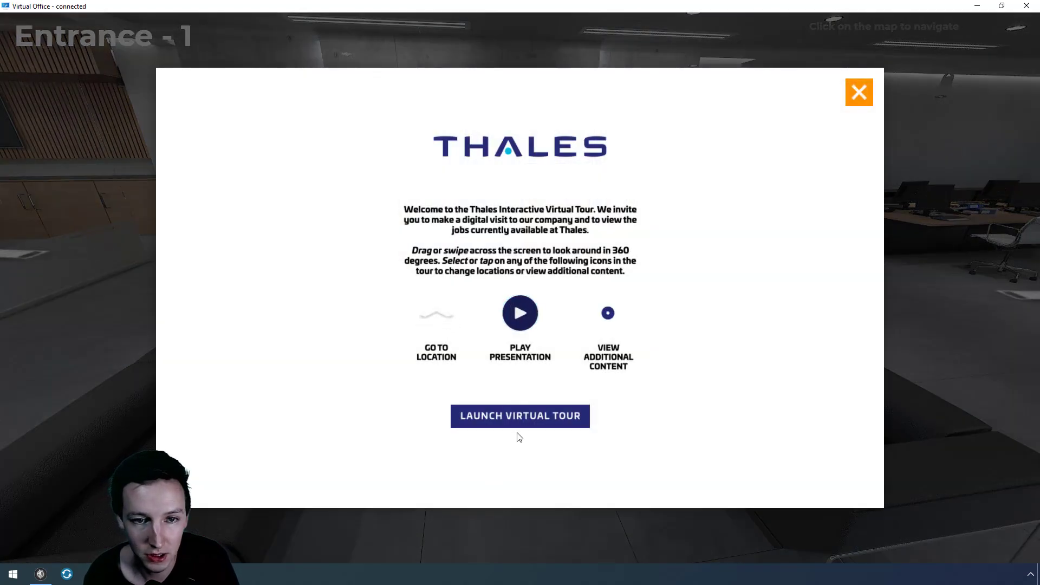
{"action": "left_click", "coordinate": [519, 423]}
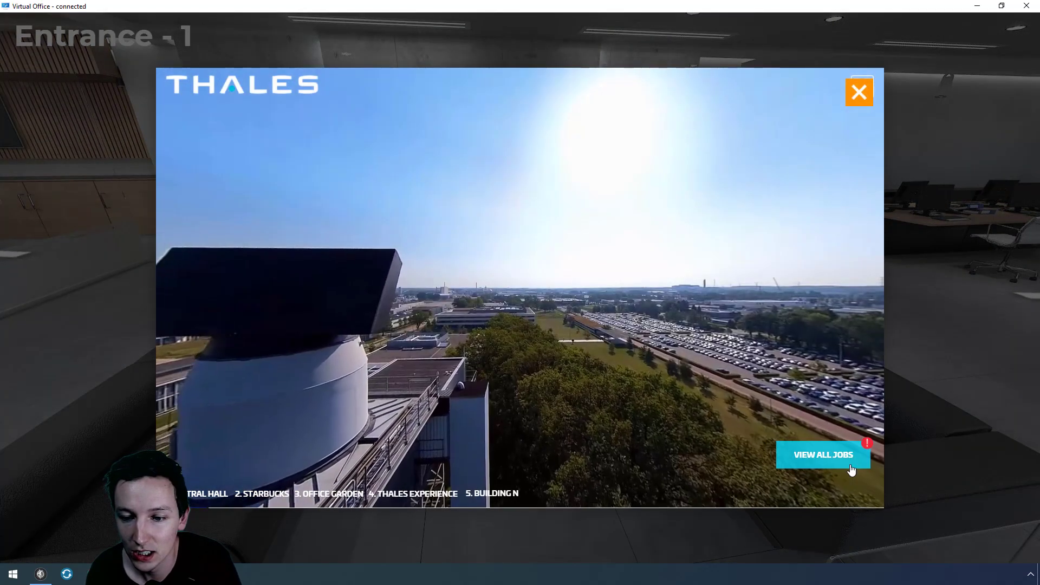
{"action": "left_click", "coordinate": [850, 467]}
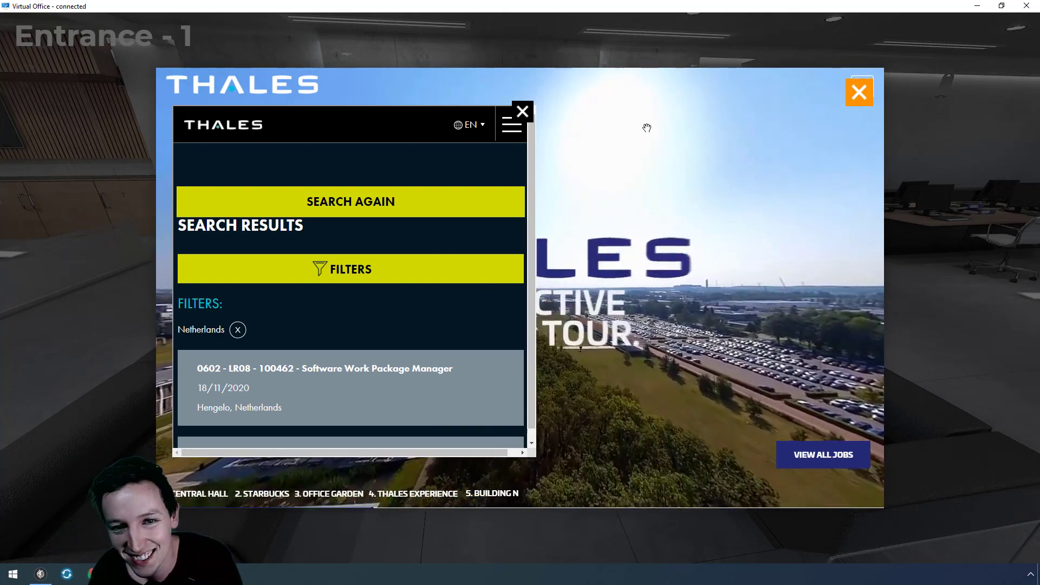
{"action": "left_click", "coordinate": [524, 111]}
{"action": "left_click", "coordinate": [856, 94]}
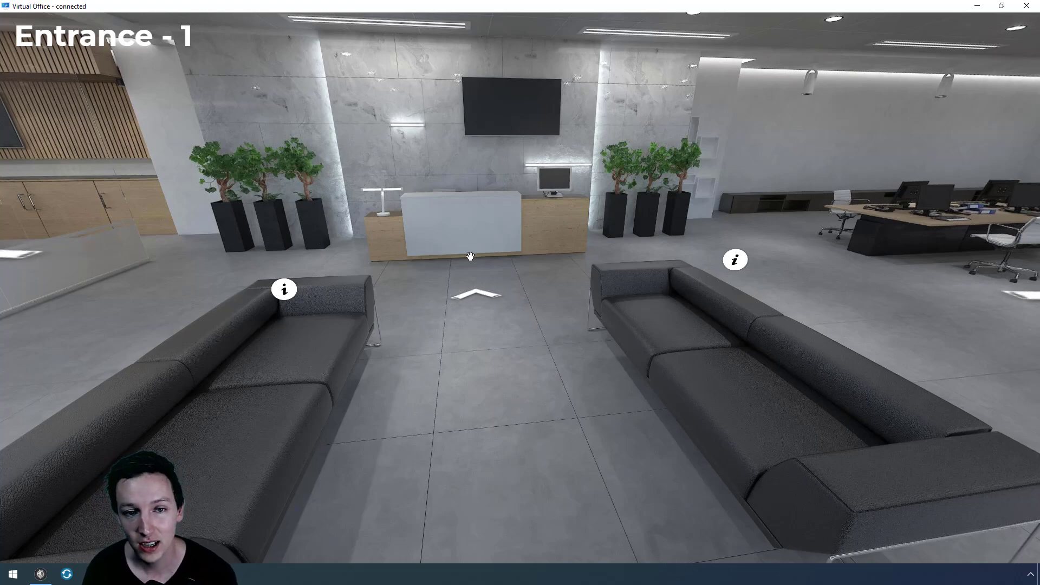
Return to the skin editor and make multiple copies of the WF_2 pop-up container.
{"action": "key", "text": "alt+Tab"}
{"action": "left_click", "coordinate": [390, 10]}
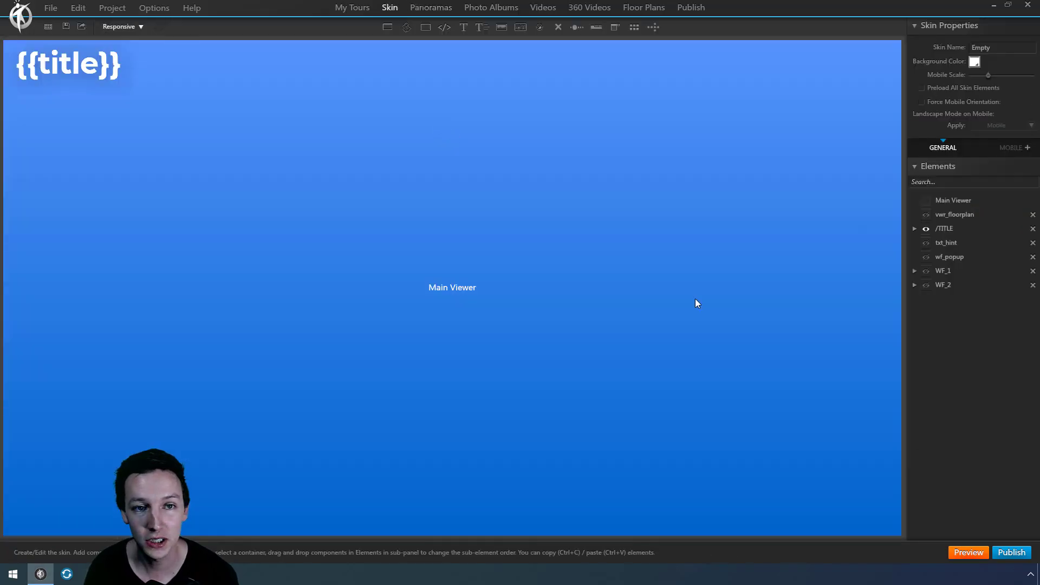
{"action": "left_click", "coordinate": [950, 287]}
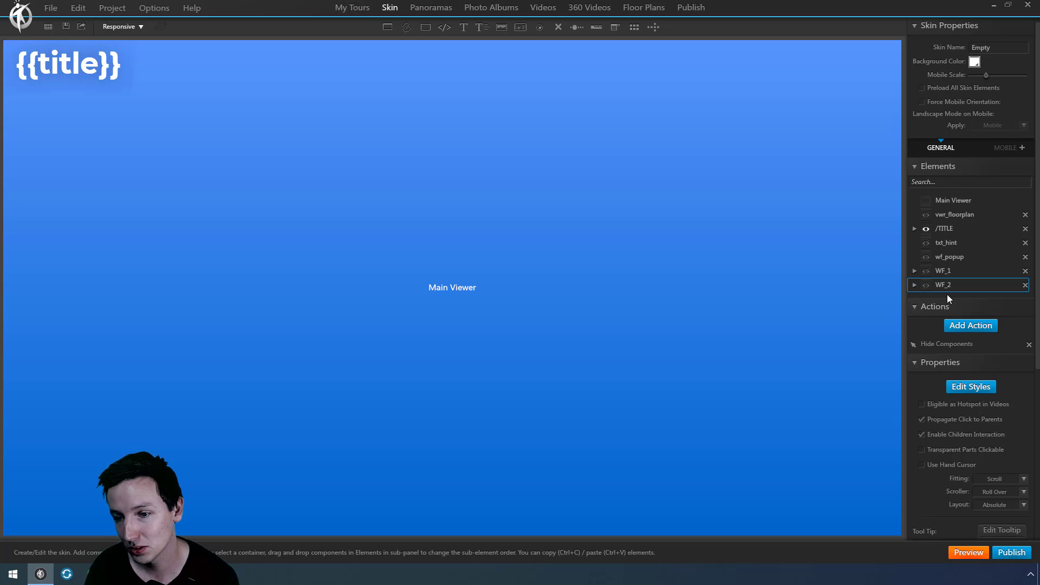
{"action": "key", "text": "ctrl+c"}
{"action": "key", "text": "ctrl+v"}
{"action": "key", "text": "ctrl+v"}
{"action": "key", "text": "ctrl+v"}
{"action": "key", "text": "ctrl+v"}
{"action": "key", "text": "ctrl+v"}
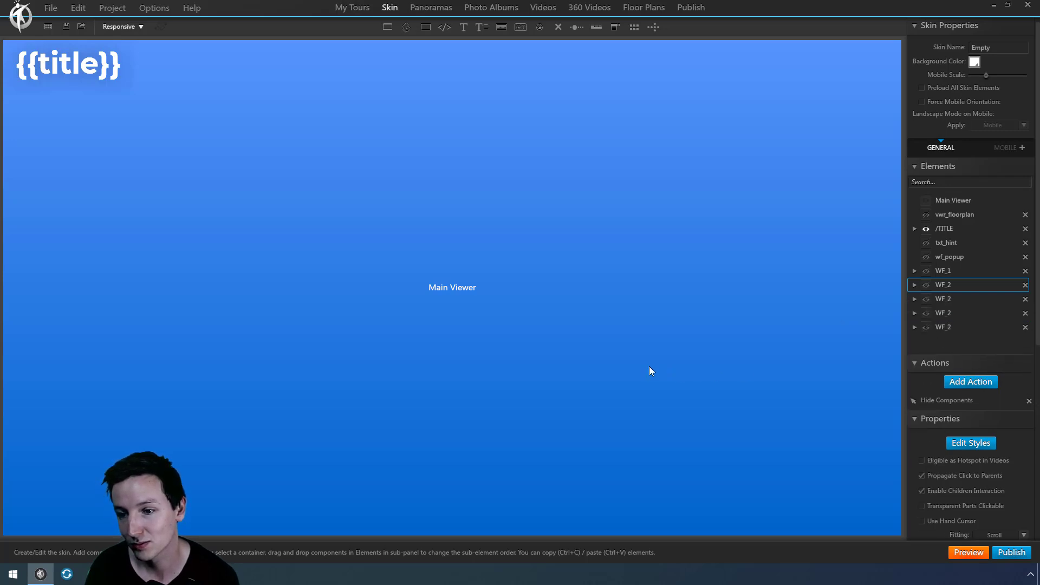
{"action": "key", "text": "ctrl+v"}
{"action": "key", "text": "ctrl+v"}
{"action": "key", "text": "ctrl+v"}
{"action": "key", "text": "ctrl+v"}
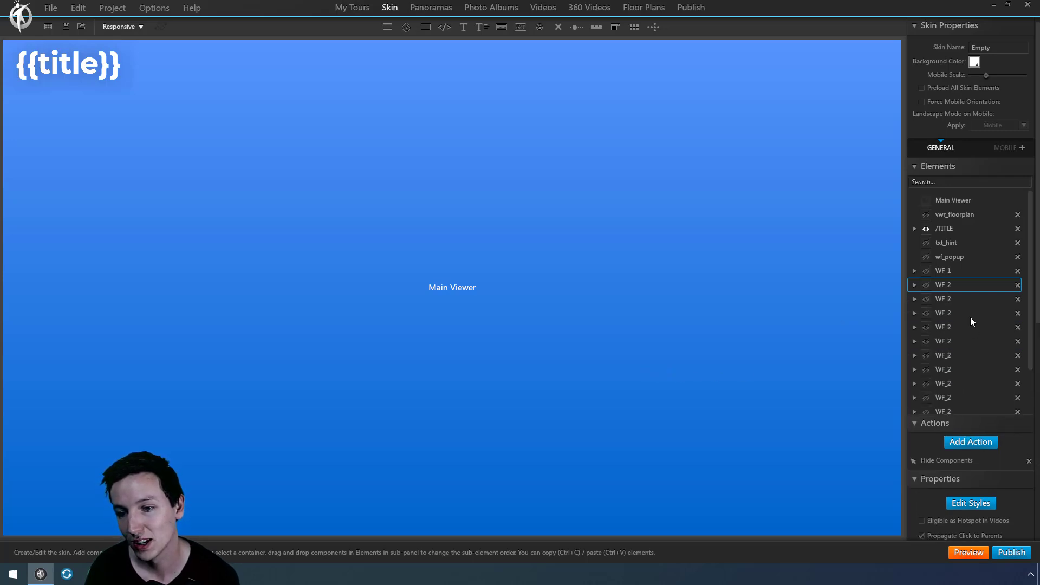
Show the first copy below WF_2, inspect its close icon button, and hide that copy again.
{"action": "scroll", "coordinate": [964, 319], "scroll_direction": "down", "scroll_amount": 2}
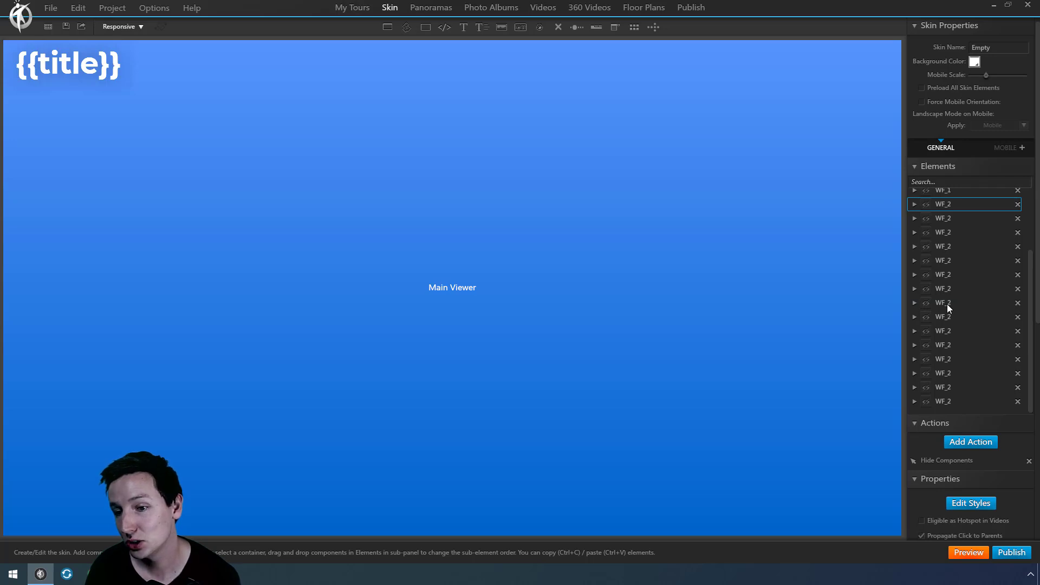
{"action": "scroll", "coordinate": [946, 304], "scroll_direction": "up", "scroll_amount": 2}
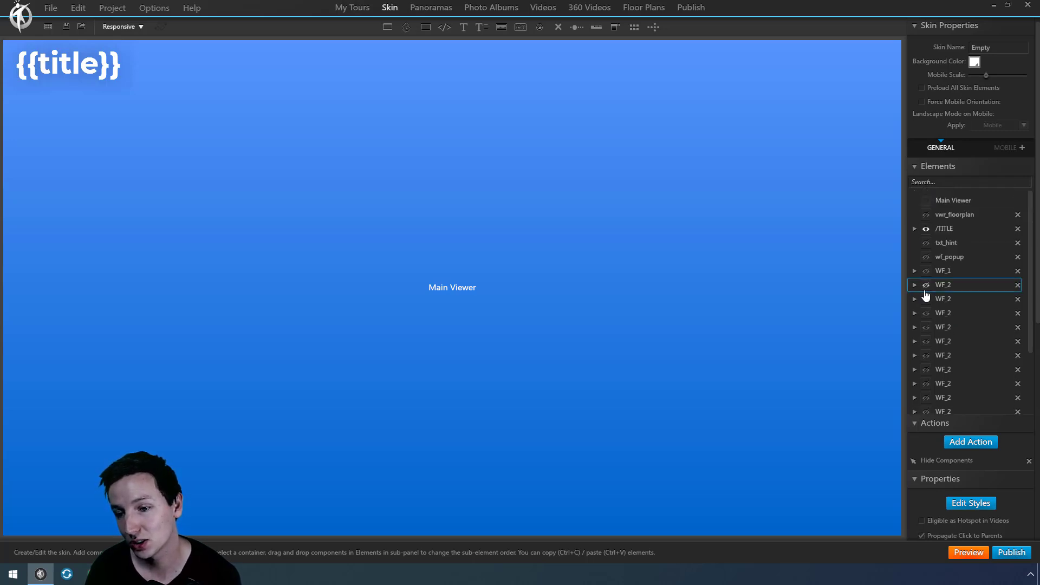
{"action": "scroll", "coordinate": [945, 345], "scroll_direction": "down", "scroll_amount": 2}
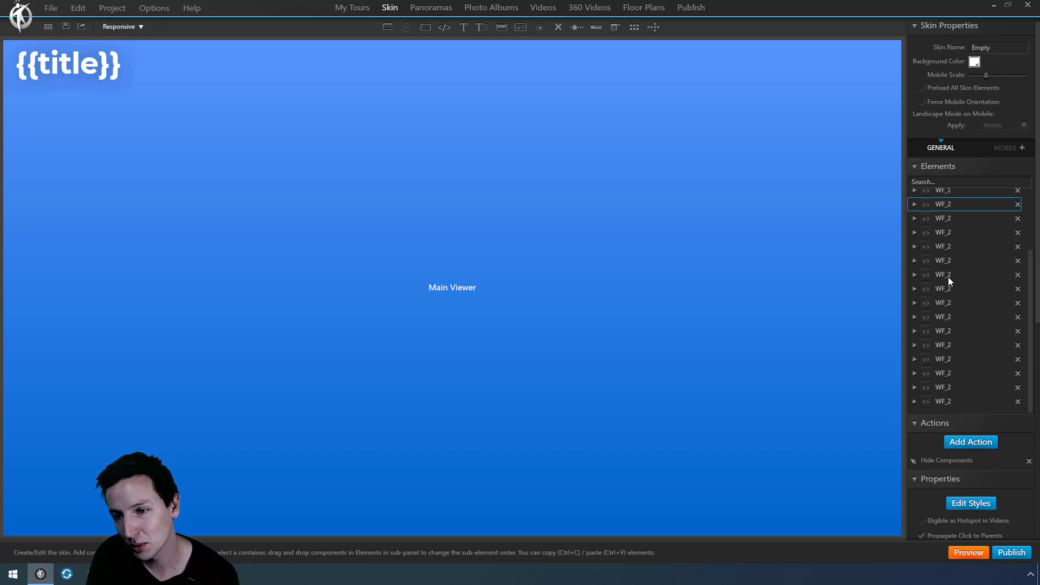
{"action": "scroll", "coordinate": [947, 281], "scroll_direction": "up", "scroll_amount": 2}
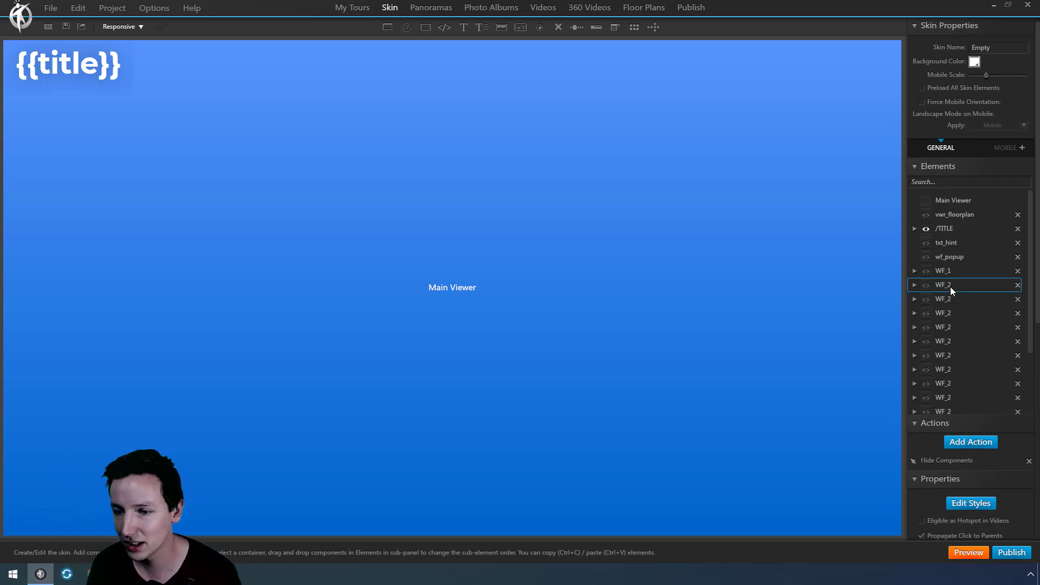
{"action": "left_click", "coordinate": [926, 299]}
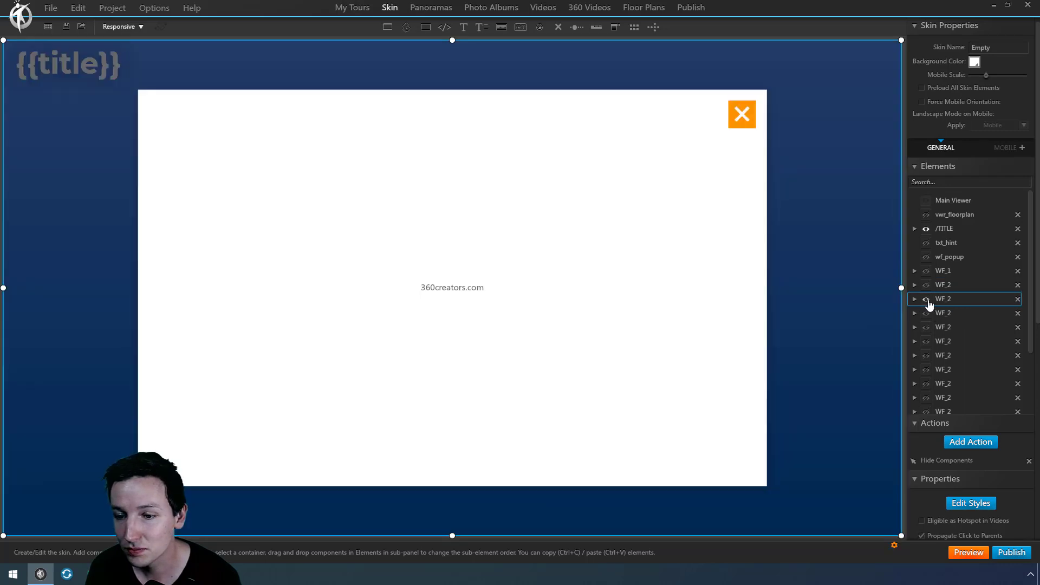
{"action": "left_click", "coordinate": [742, 118]}
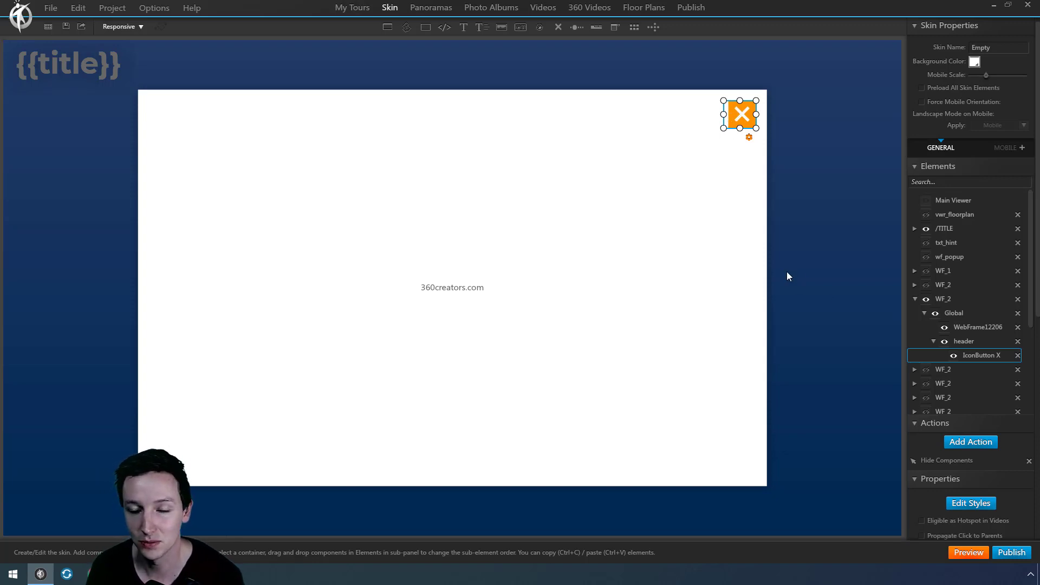
{"action": "left_click", "coordinate": [917, 302]}
{"action": "left_click", "coordinate": [926, 302]}
Show two more WF_2 copies one after the other, inspect the close icon button of one, and hide both.
{"action": "left_click", "coordinate": [925, 357]}
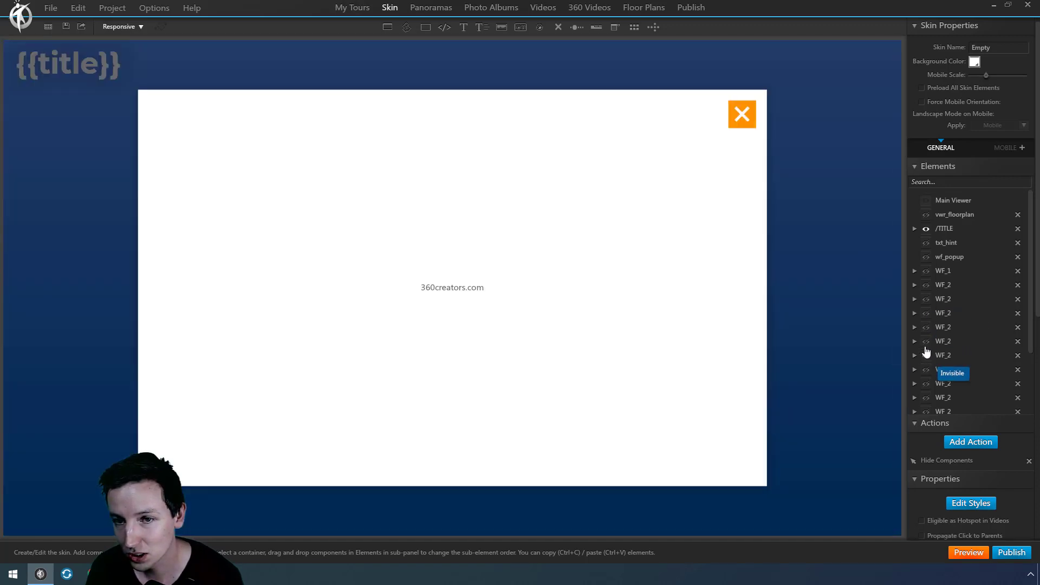
{"action": "left_click", "coordinate": [742, 113]}
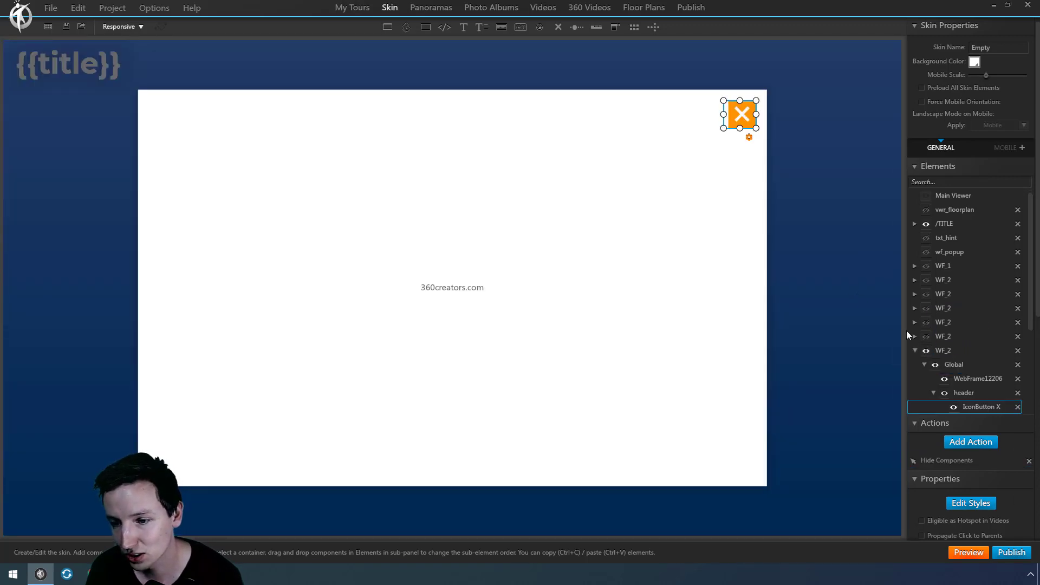
{"action": "scroll", "coordinate": [1007, 346], "scroll_direction": "down", "scroll_amount": 3}
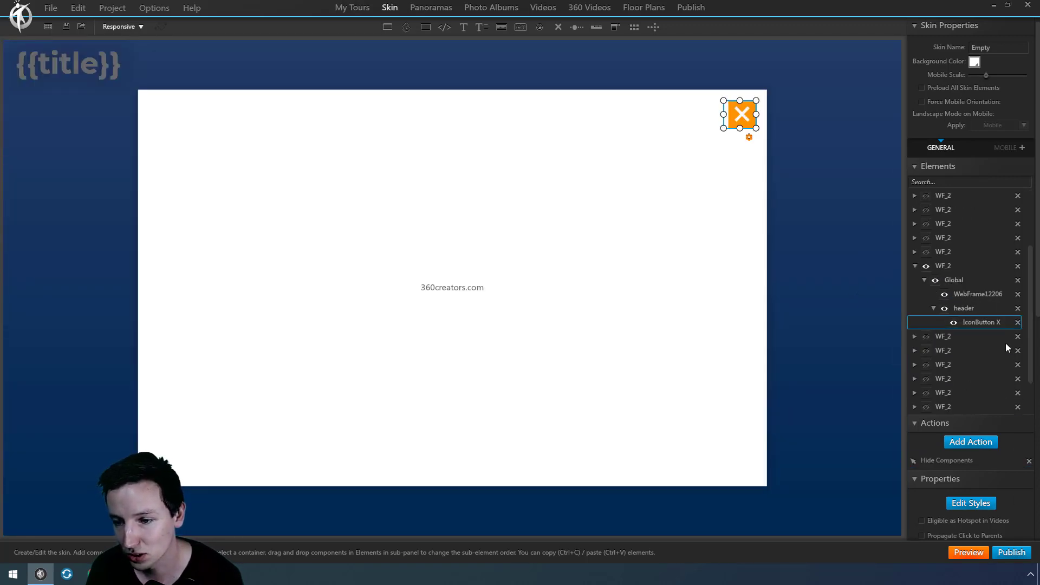
{"action": "left_click", "coordinate": [925, 266]}
{"action": "left_click", "coordinate": [925, 392]}
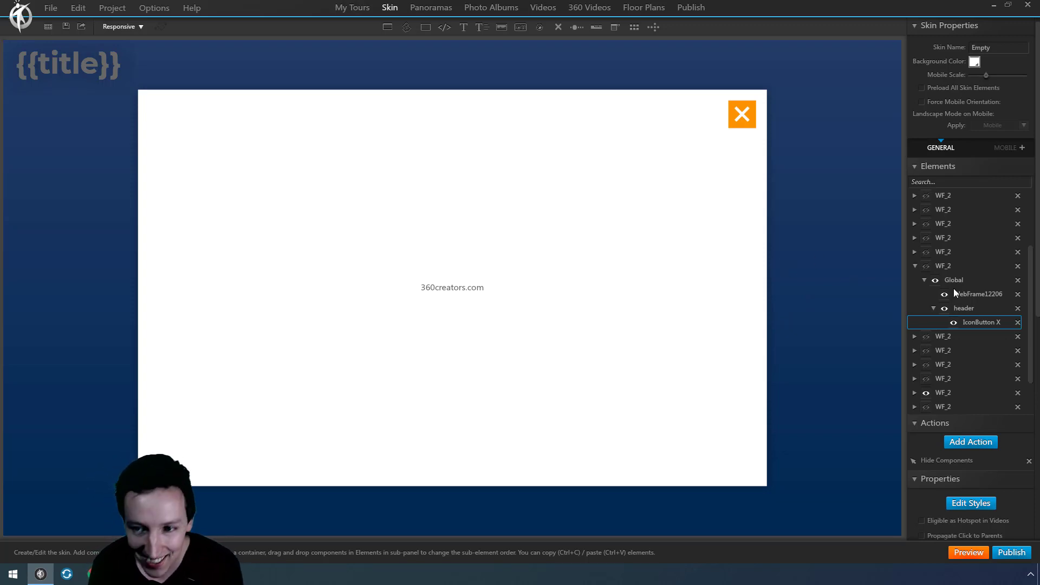
{"action": "left_click", "coordinate": [920, 267]}
{"action": "scroll", "coordinate": [944, 255], "scroll_direction": "up", "scroll_amount": 3}
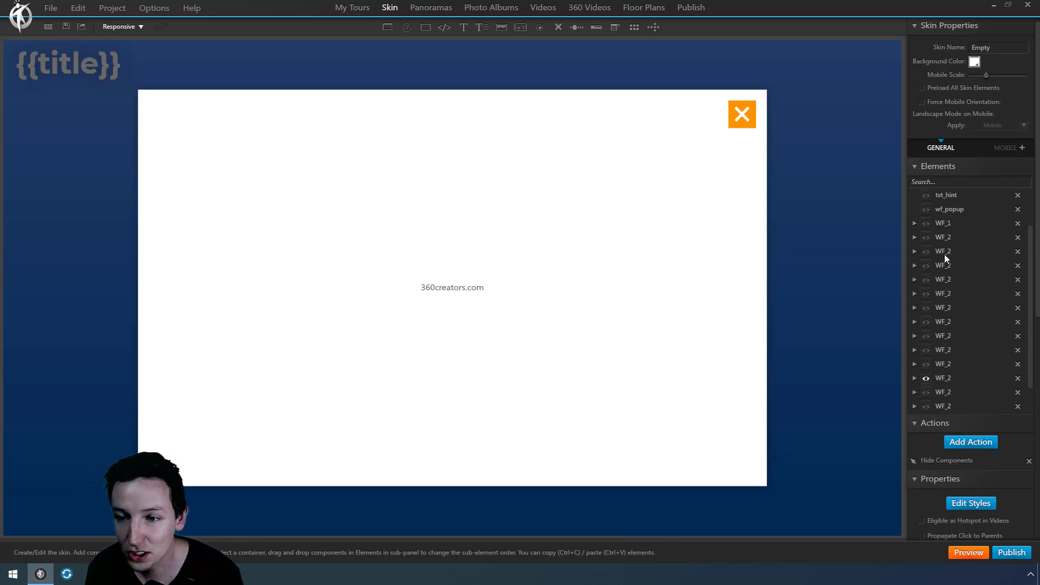
{"action": "scroll", "coordinate": [924, 355], "scroll_direction": "down", "scroll_amount": 3}
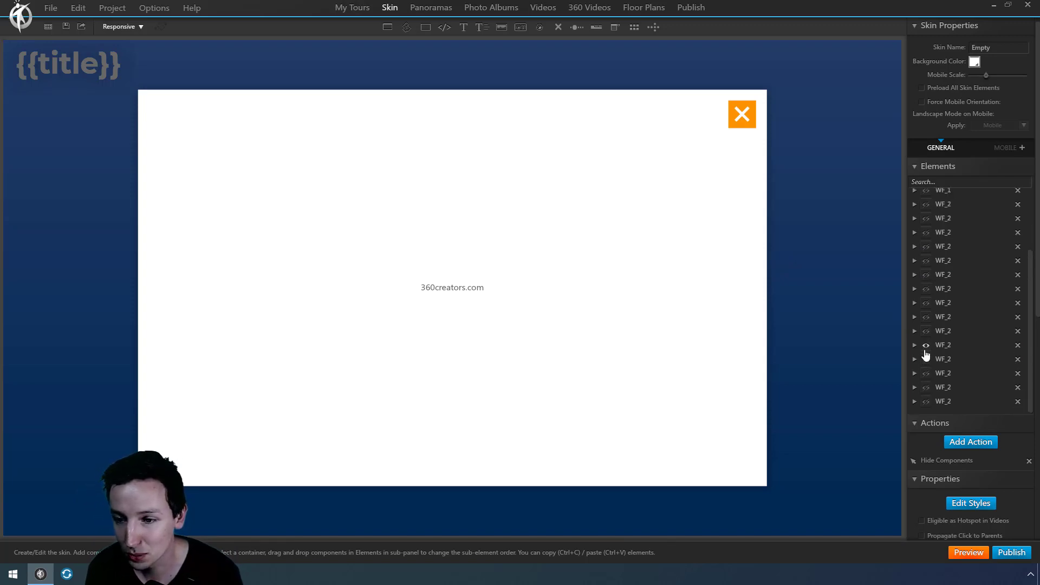
{"action": "left_click", "coordinate": [926, 345]}
{"action": "scroll", "coordinate": [946, 336], "scroll_direction": "up", "scroll_amount": 3}
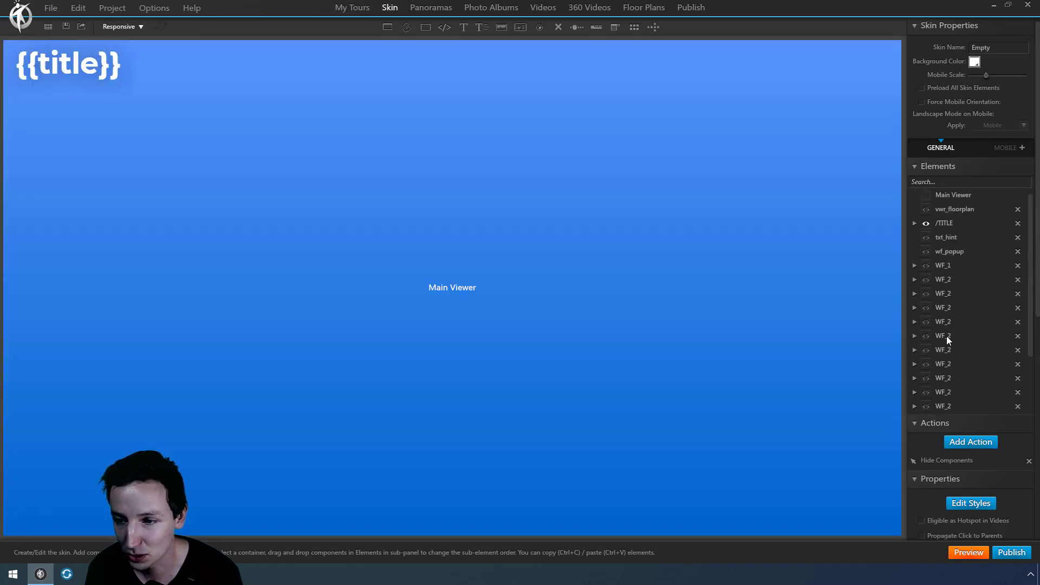
Delete the WF_1 container and all WF_2 containers from the skin.
{"action": "left_click", "coordinate": [915, 271]}
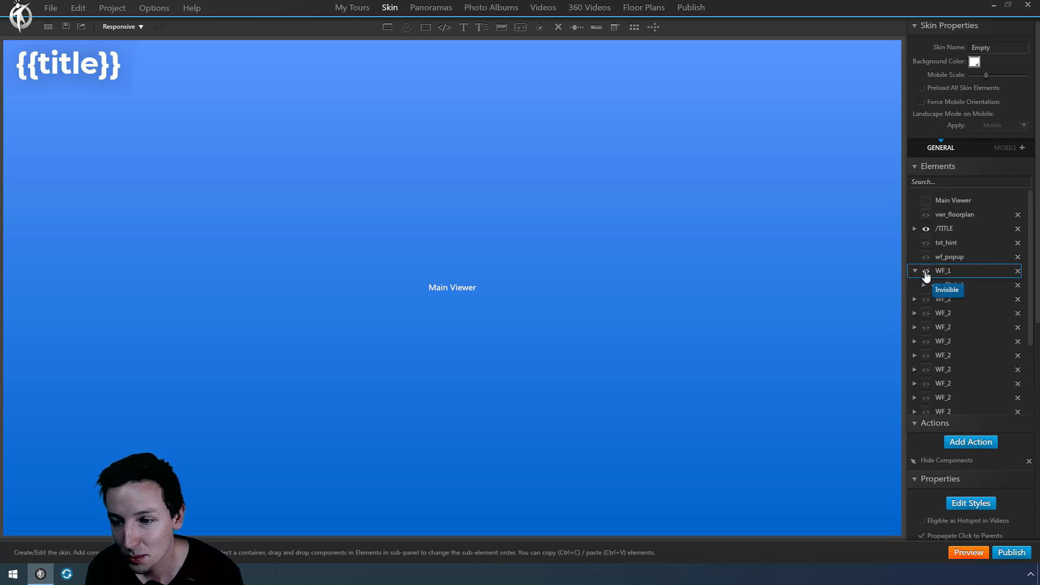
{"action": "left_click", "coordinate": [1018, 300]}
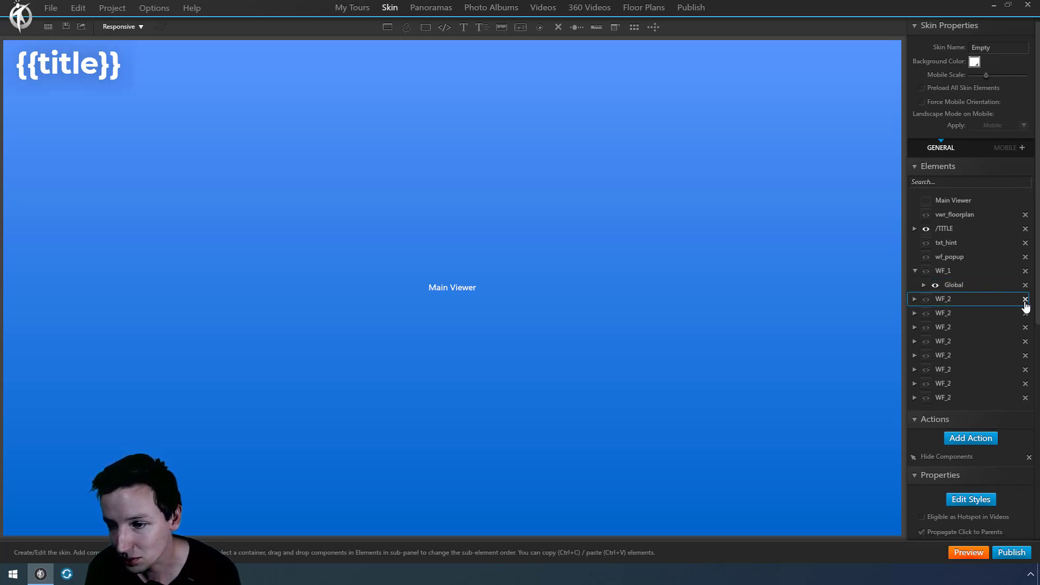
{"action": "left_click", "coordinate": [1025, 299]}
Make the wf_popup web frame beside the Main Viewer visible on start.
{"action": "left_click", "coordinate": [926, 256]}
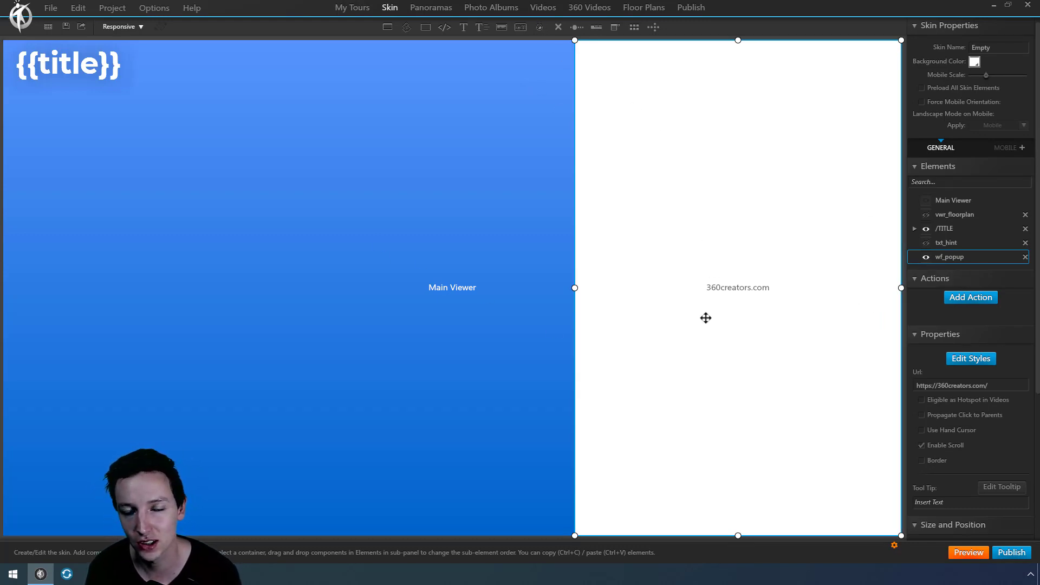
{"action": "left_click", "coordinate": [955, 243]}
{"action": "left_click", "coordinate": [958, 261]}
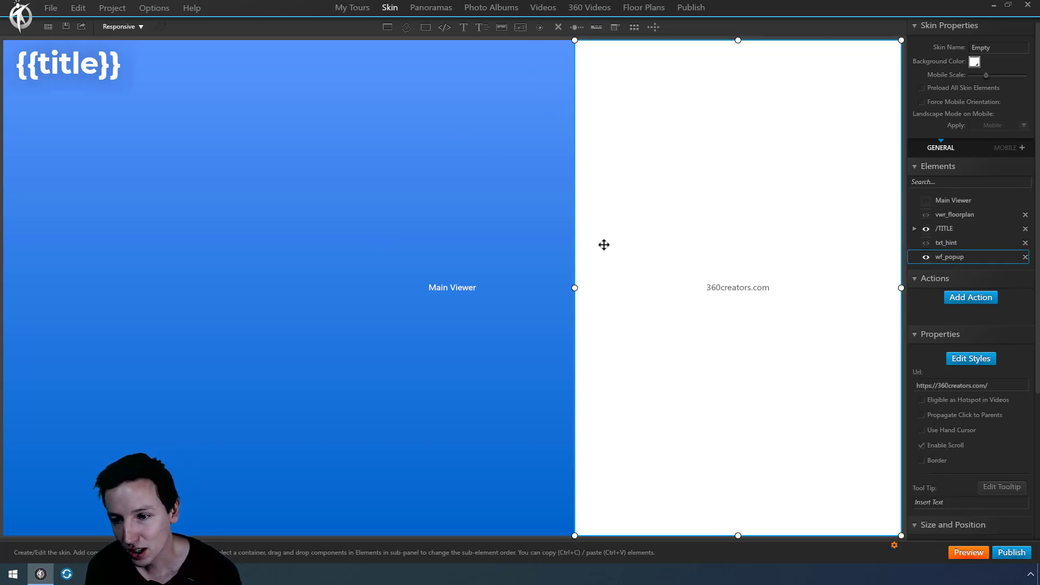
{"action": "left_click", "coordinate": [534, 360]}
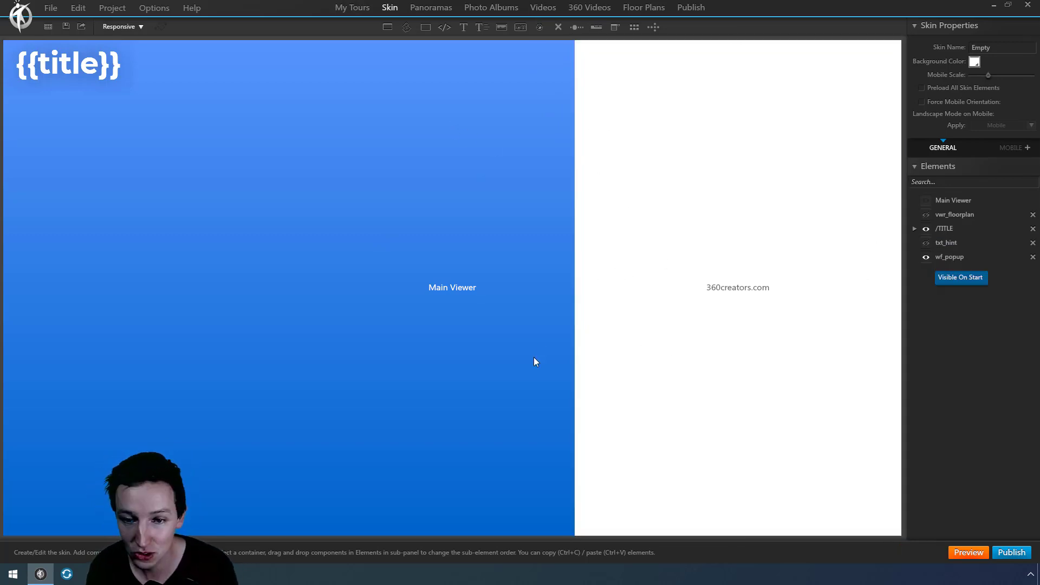
Preview the tour and test both couch info hotspots in the side web frame, launching the Thales virtual tour.
{"action": "left_click", "coordinate": [958, 550]}
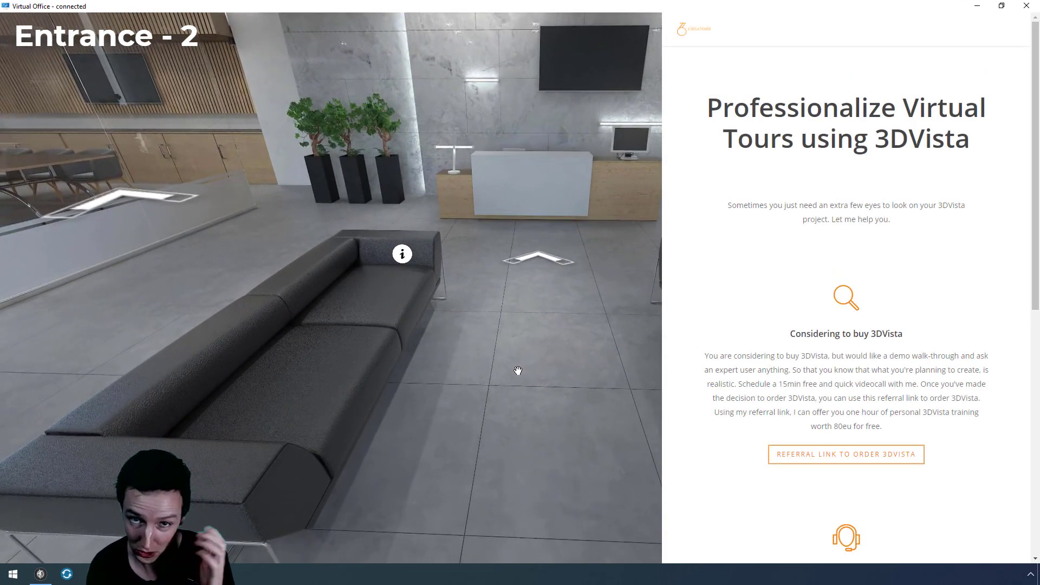
{"action": "left_click_drag", "start_coordinate": [593, 360], "coordinate": [508, 381]}
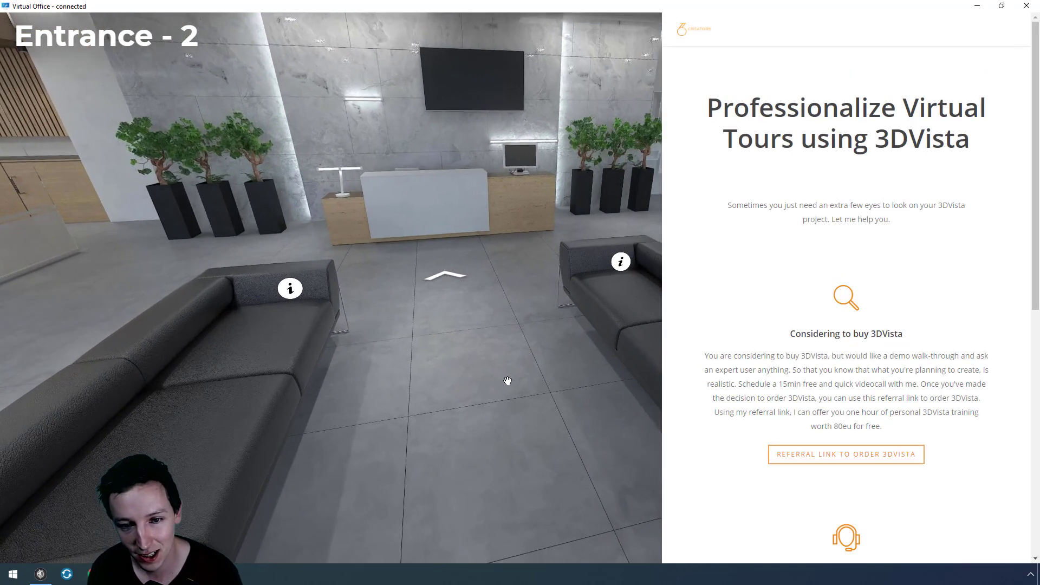
{"action": "left_click", "coordinate": [563, 269]}
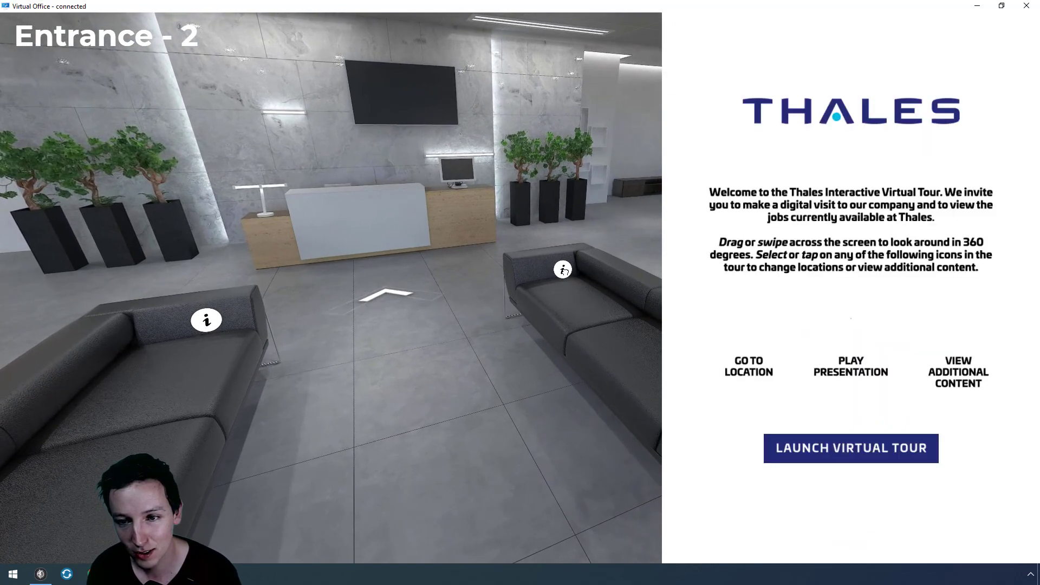
{"action": "left_click_drag", "start_coordinate": [444, 392], "coordinate": [467, 378]}
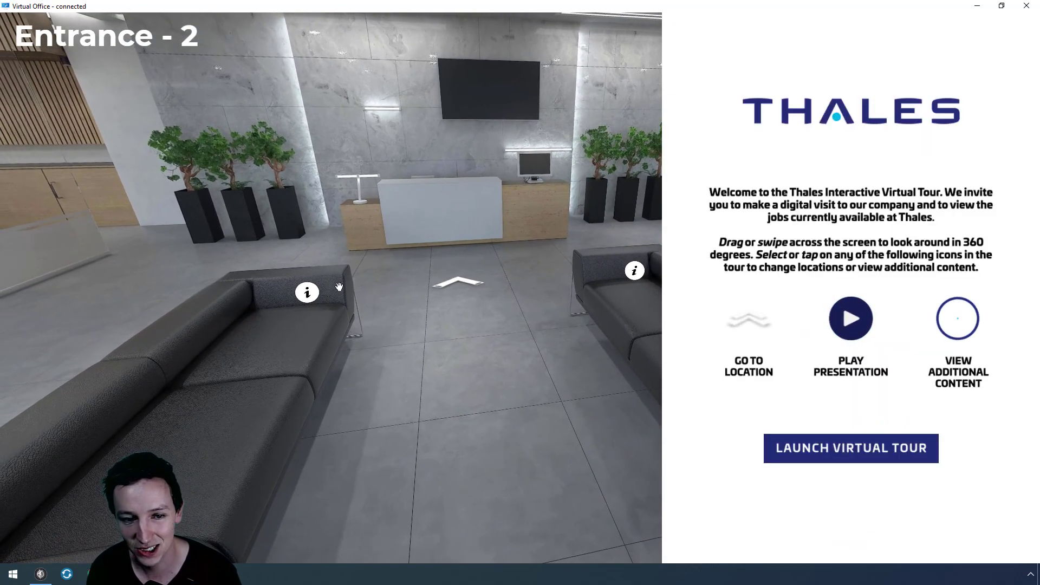
{"action": "left_click", "coordinate": [895, 452]}
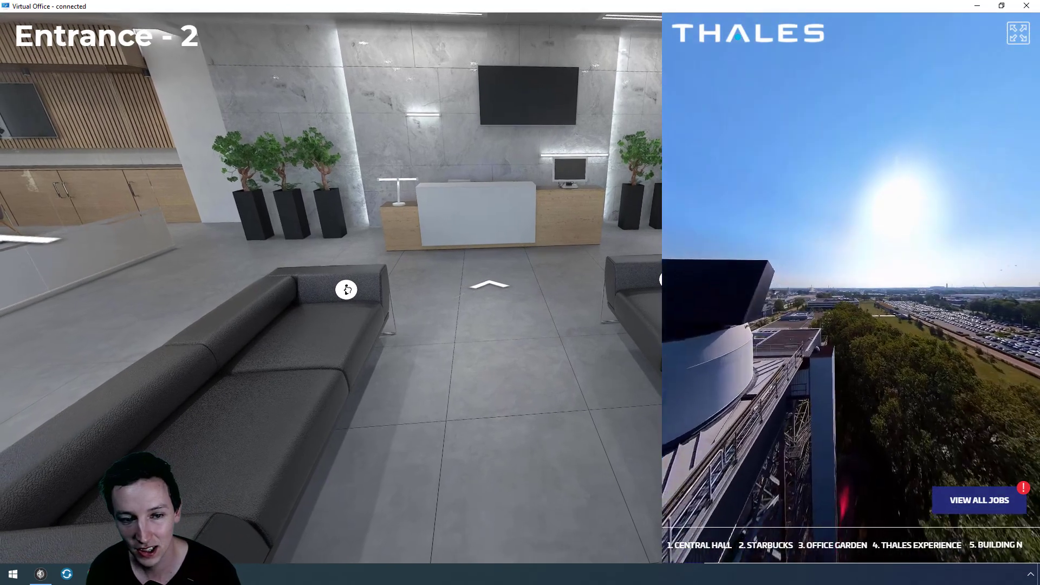
{"action": "left_click", "coordinate": [347, 289]}
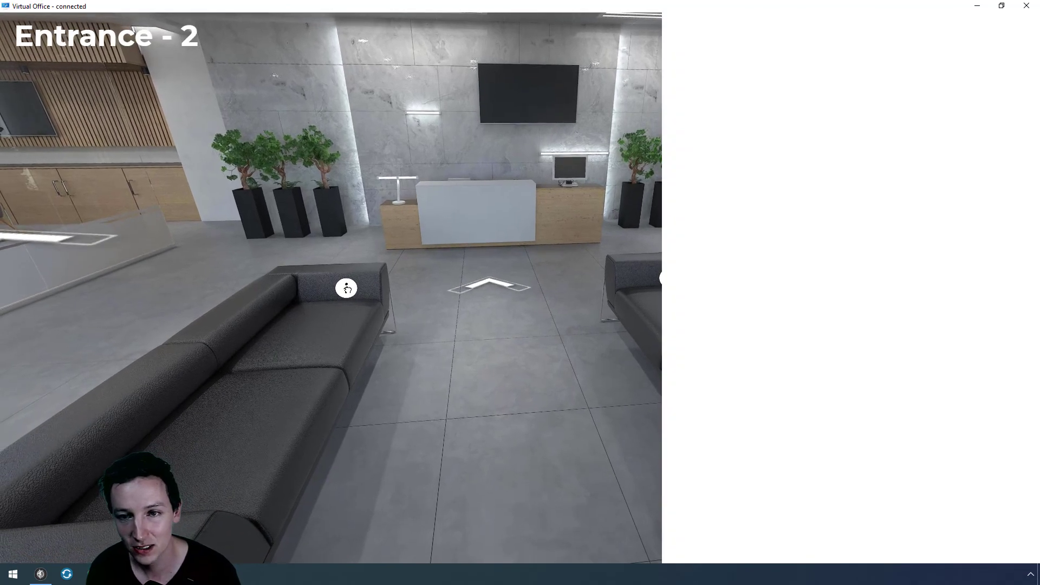
{"action": "left_click", "coordinate": [850, 375]}
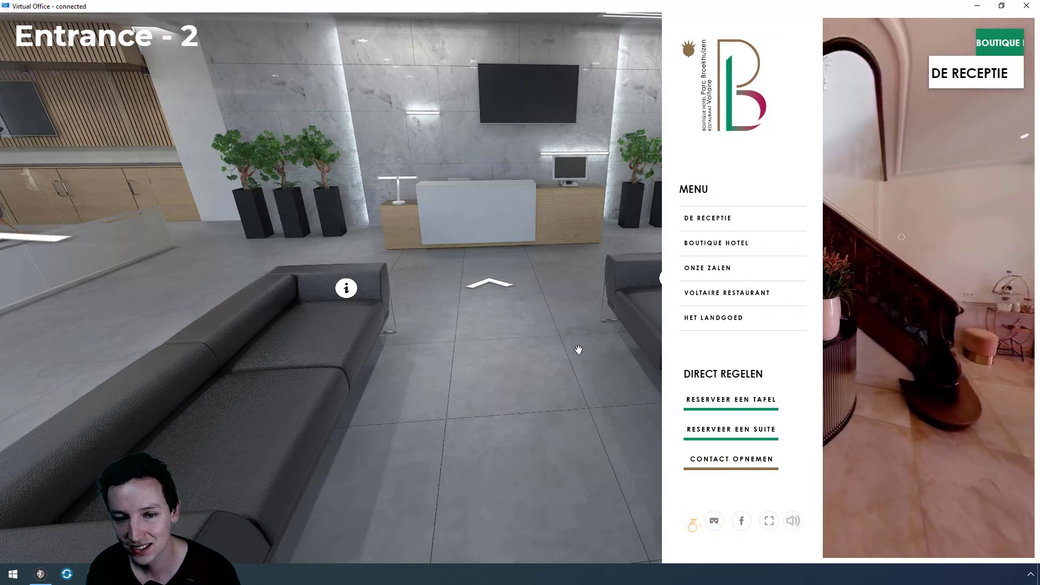
Move to the Reception panorama and back to Entrance - 2, test the left couch's info hotspot again, and leave the preview.
{"action": "left_click_drag", "start_coordinate": [577, 350], "coordinate": [453, 339]}
{"action": "left_click", "coordinate": [407, 294]}
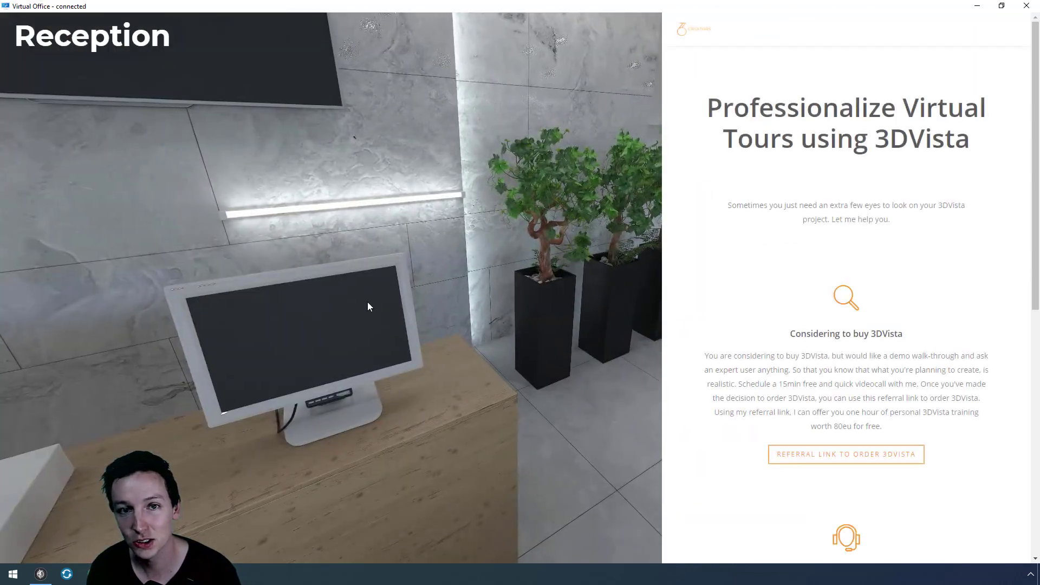
{"action": "left_click_drag", "start_coordinate": [587, 316], "coordinate": [388, 303]}
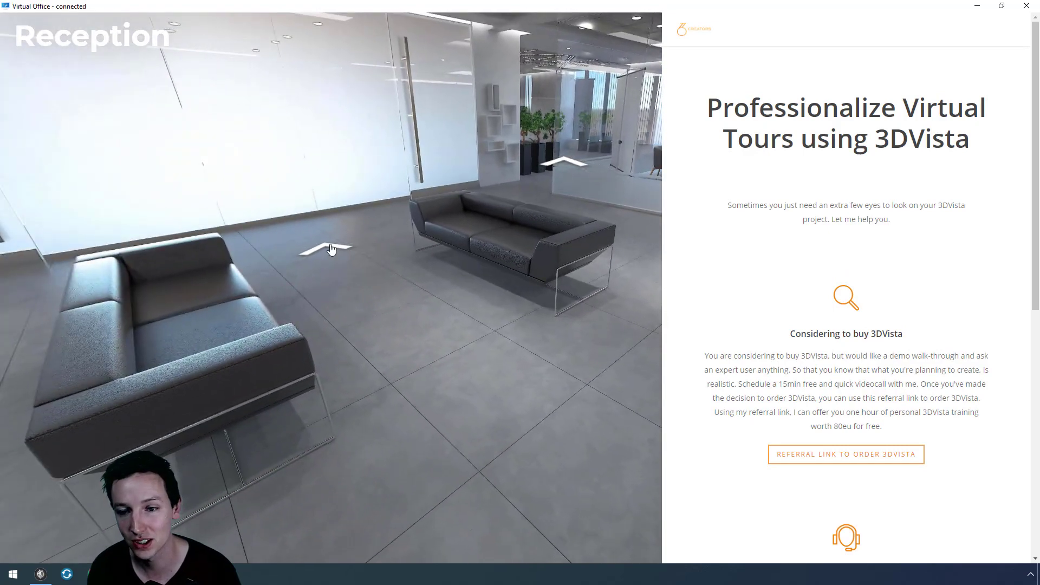
{"action": "left_click", "coordinate": [332, 253]}
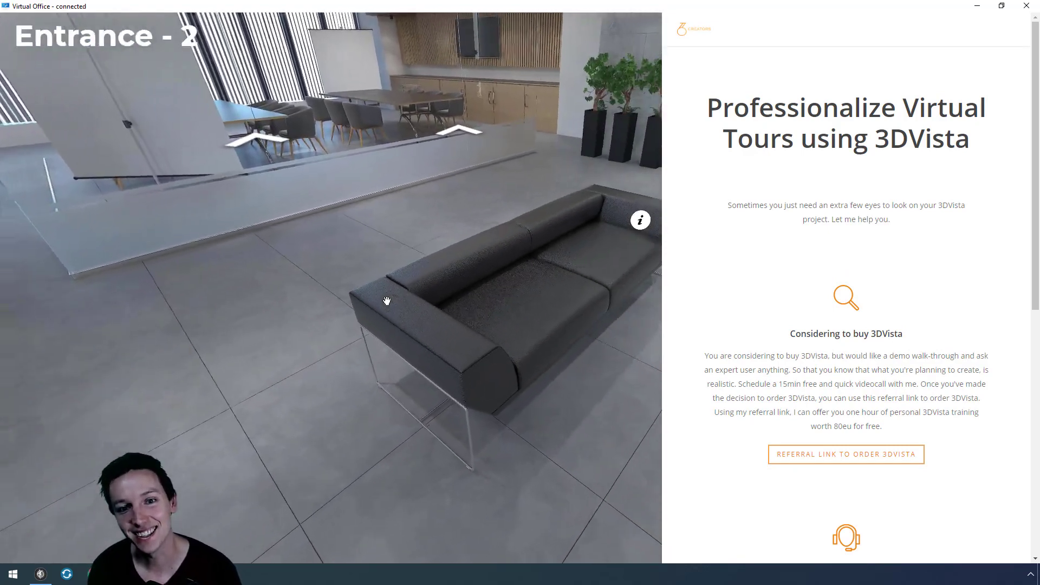
{"action": "left_click_drag", "start_coordinate": [386, 301], "coordinate": [291, 311]}
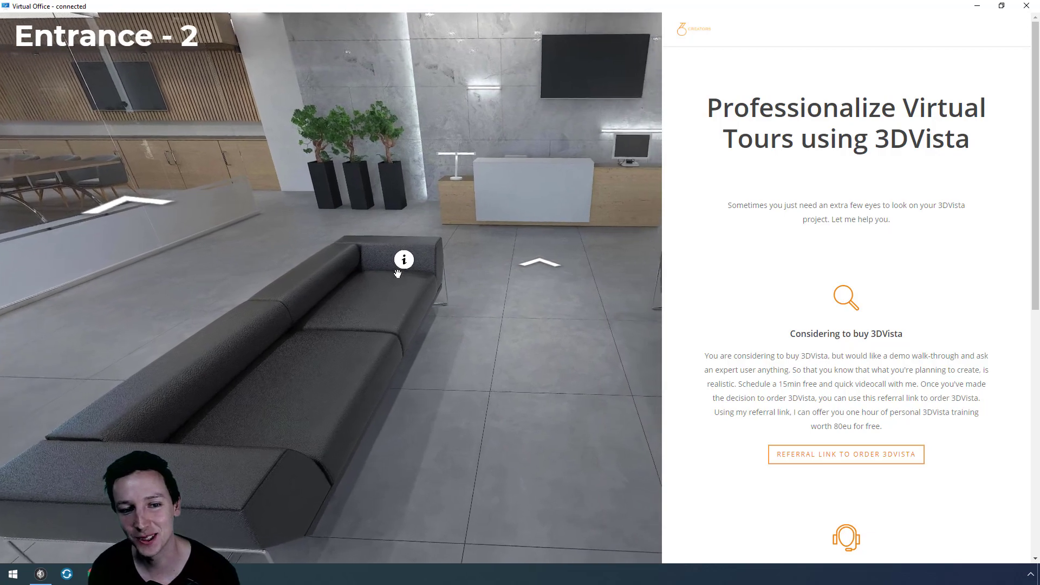
{"action": "left_click", "coordinate": [404, 263]}
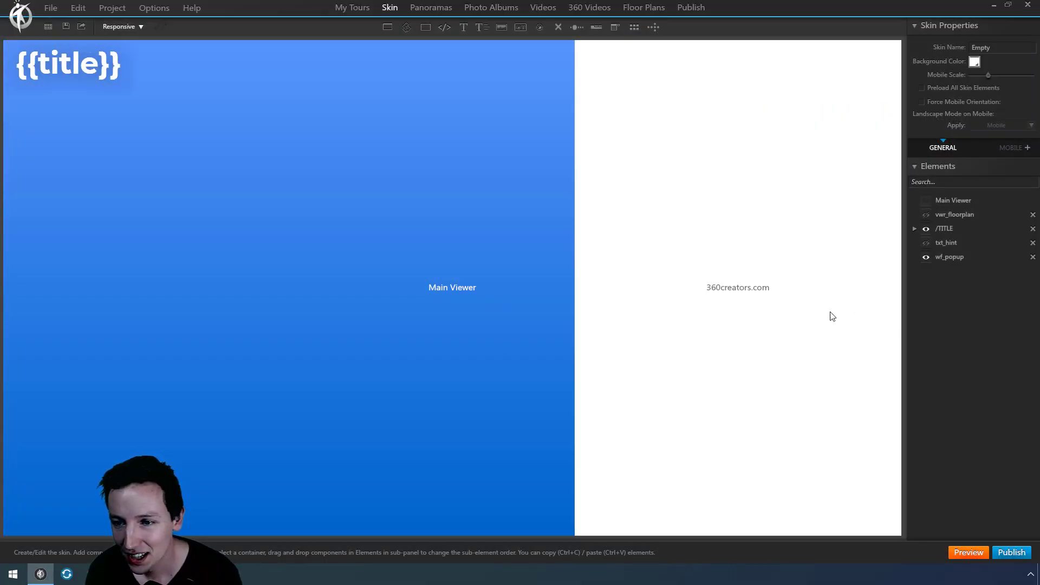
Inspect the properties of the wf_popup web frame in the skin.
{"action": "left_click", "coordinate": [949, 258]}
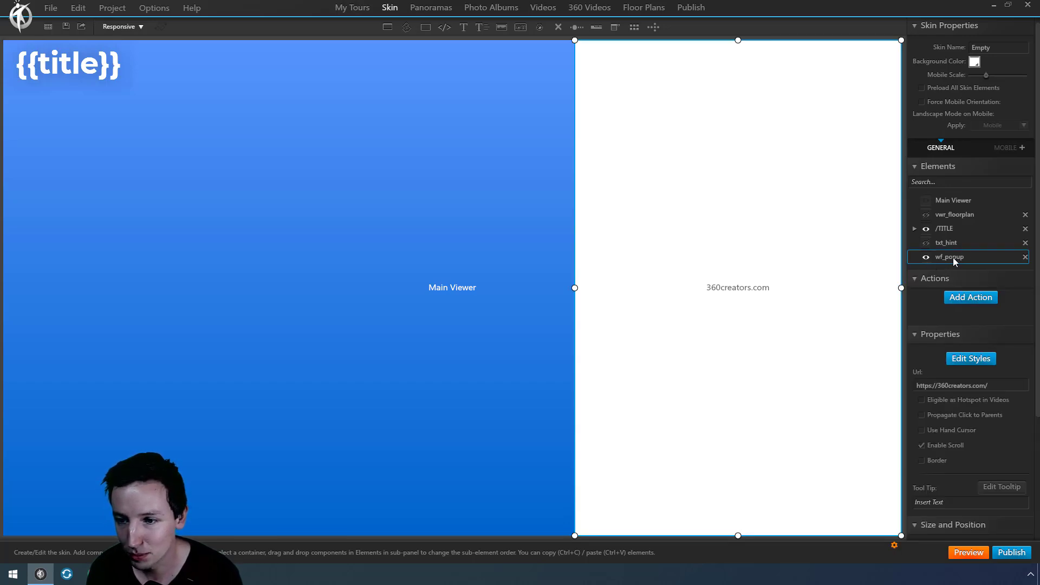
{"action": "left_click", "coordinate": [967, 245]}
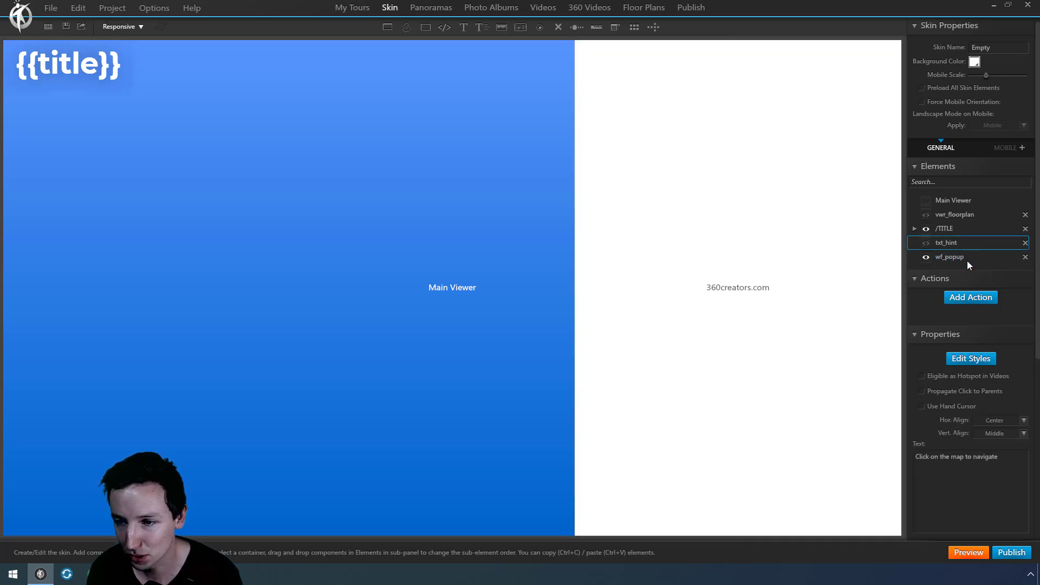
{"action": "left_click", "coordinate": [967, 260]}
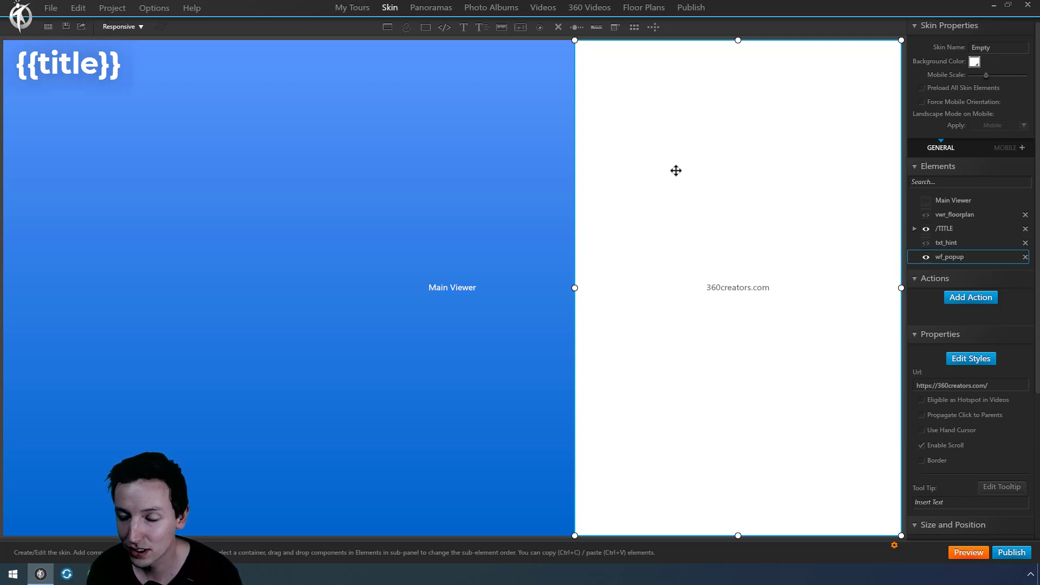
Open the Entrance - 2 panorama for hotspot editing and select the right couch's info hotspot.
{"action": "left_click", "coordinate": [429, 9]}
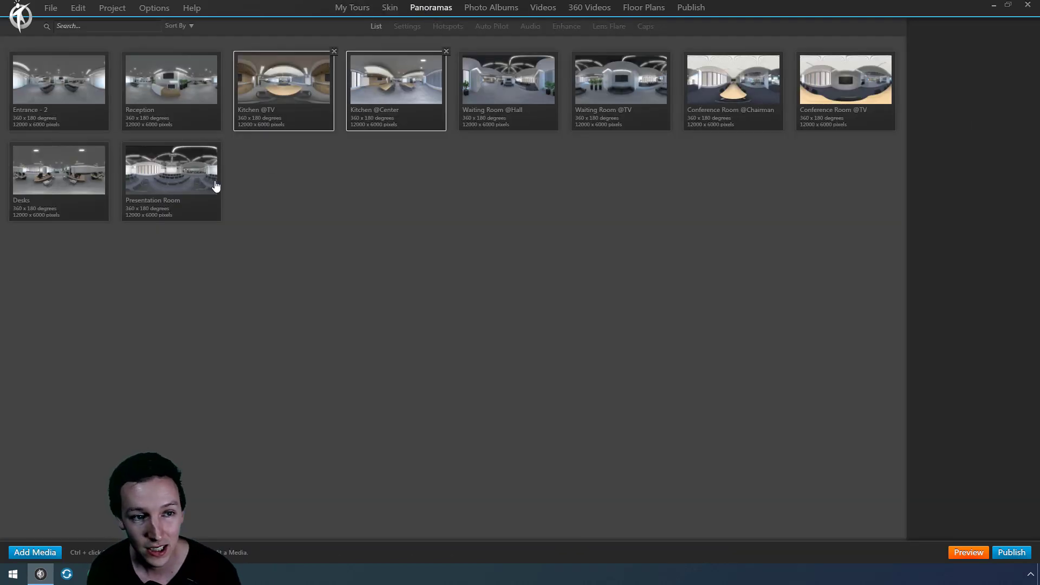
{"action": "left_click", "coordinate": [44, 111]}
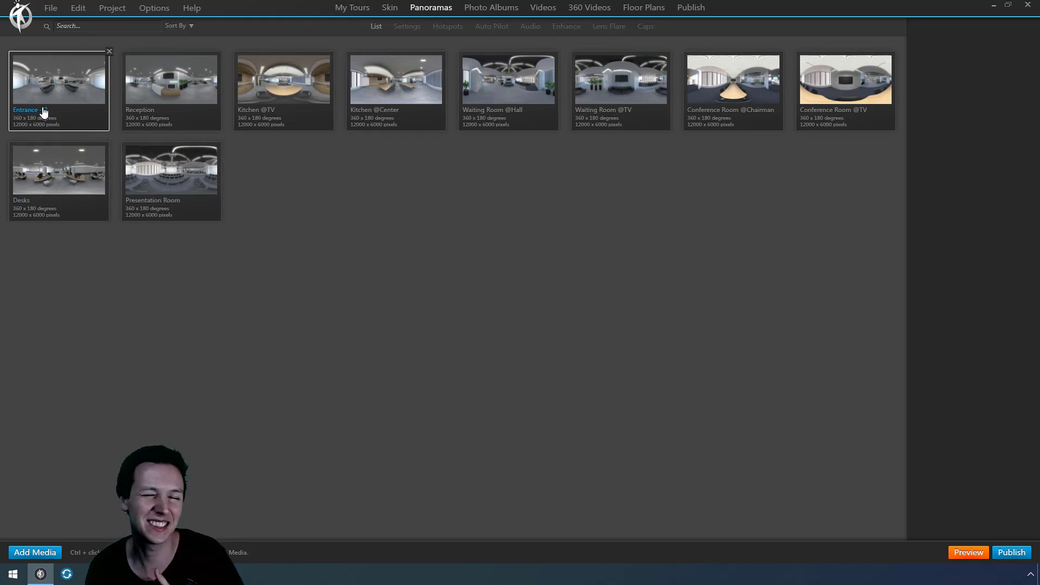
{"action": "double_click", "coordinate": [49, 103]}
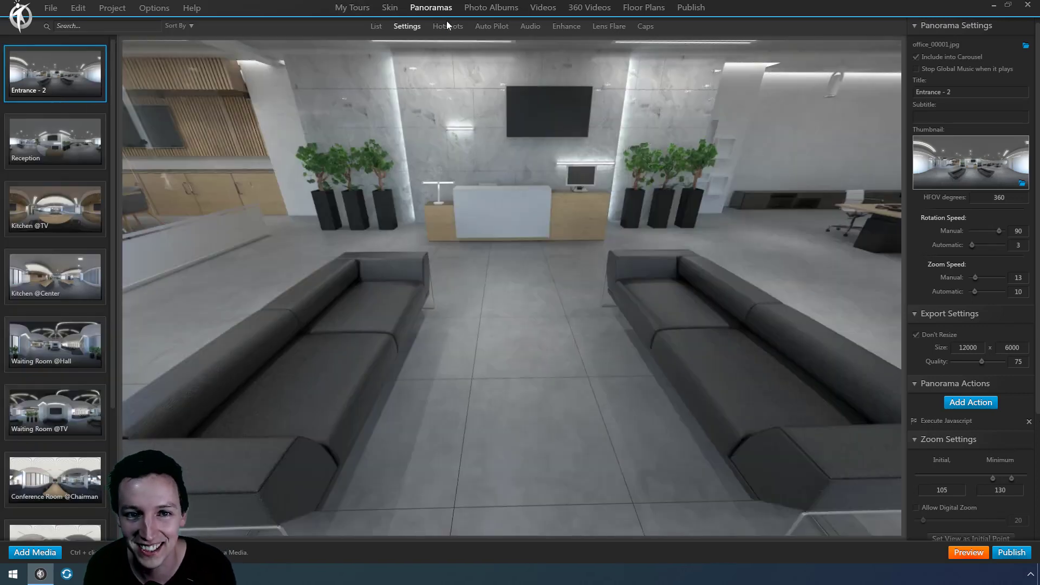
{"action": "left_click", "coordinate": [448, 25]}
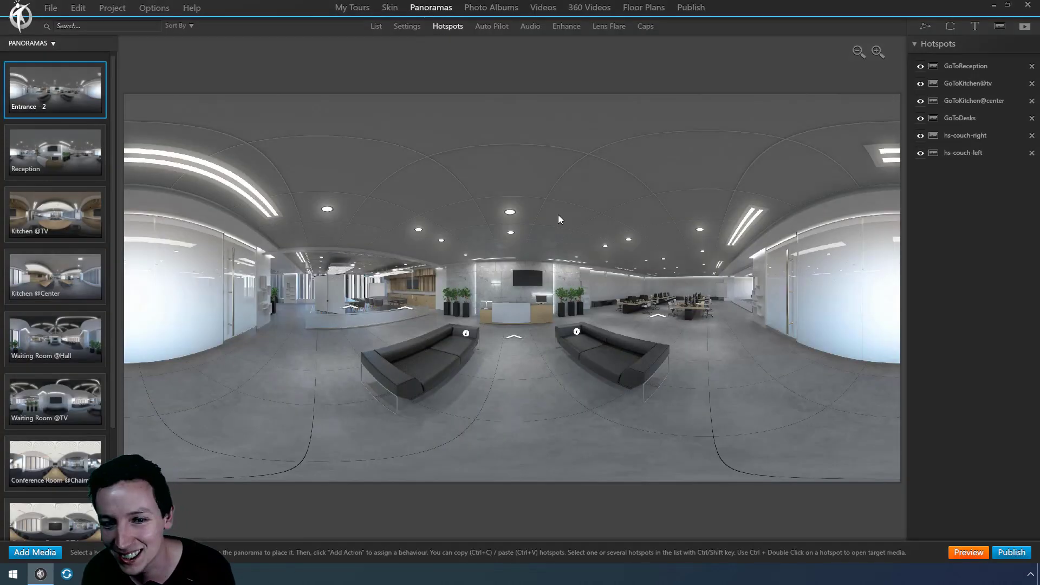
{"action": "scroll", "coordinate": [614, 382], "scroll_direction": "up", "scroll_amount": 3}
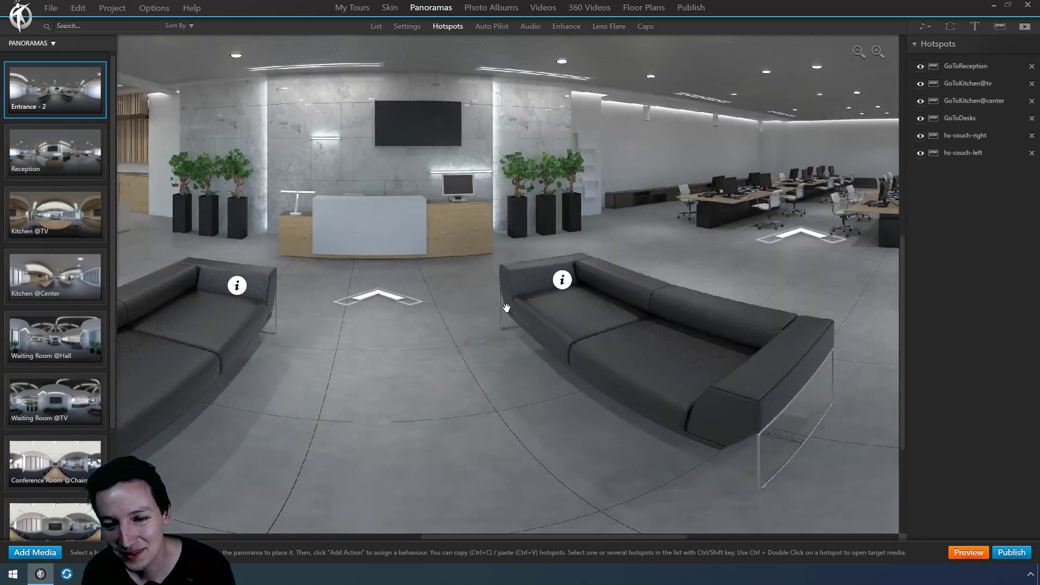
{"action": "left_click", "coordinate": [569, 282]}
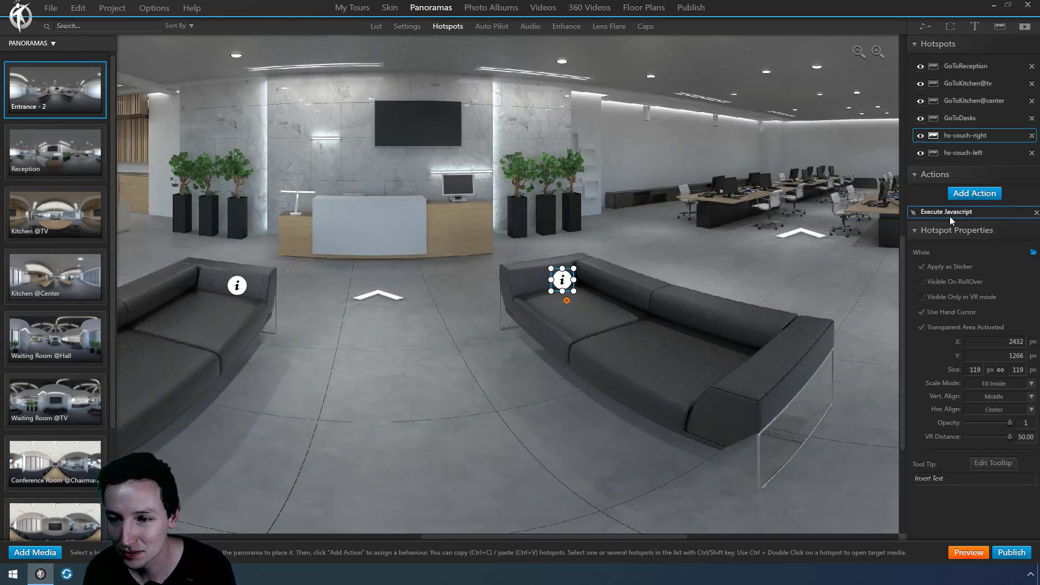
{"action": "left_click", "coordinate": [974, 195]}
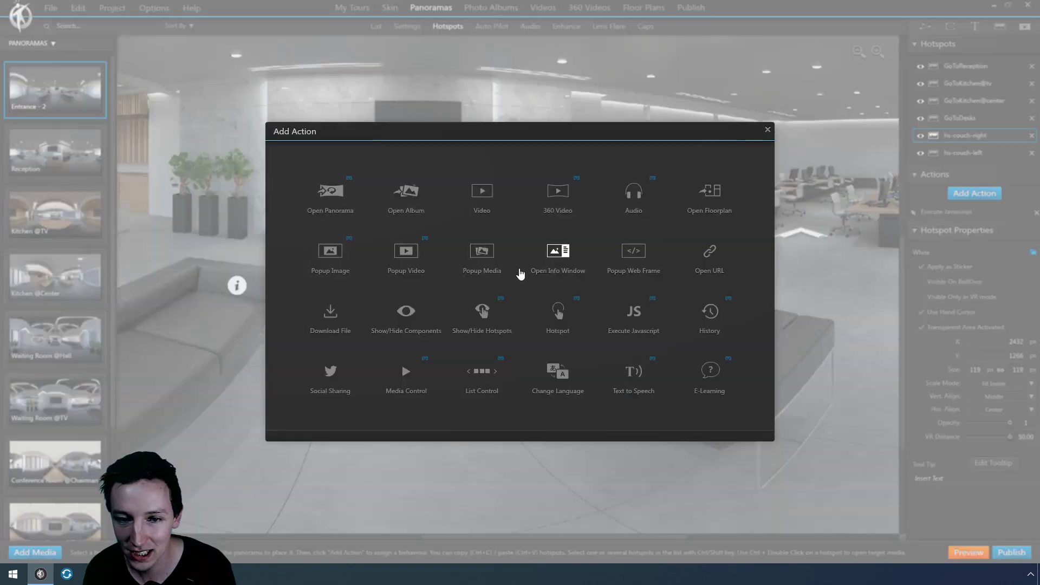
{"action": "left_click", "coordinate": [635, 317]}
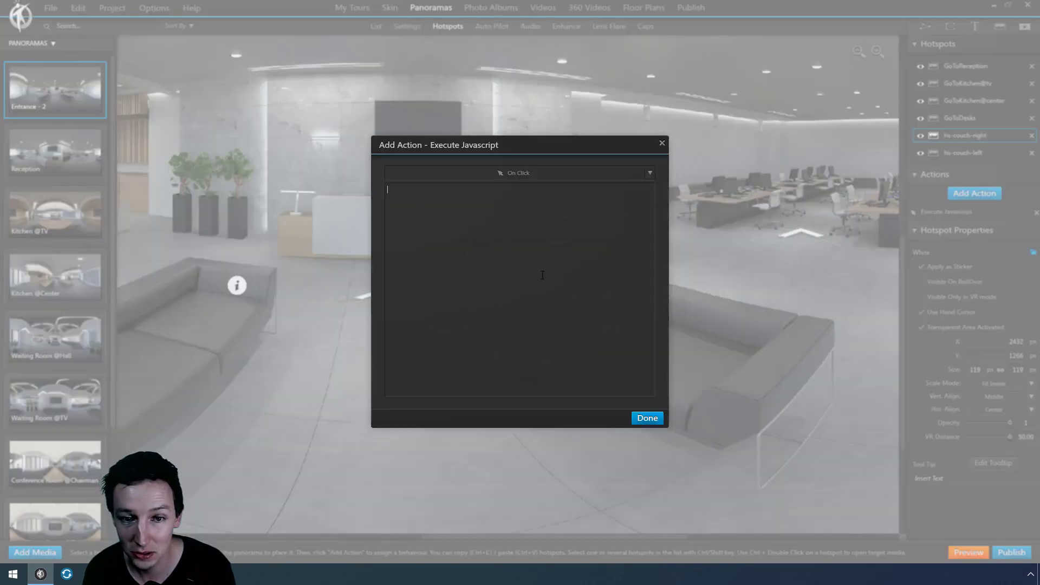
{"action": "left_click", "coordinate": [662, 143]}
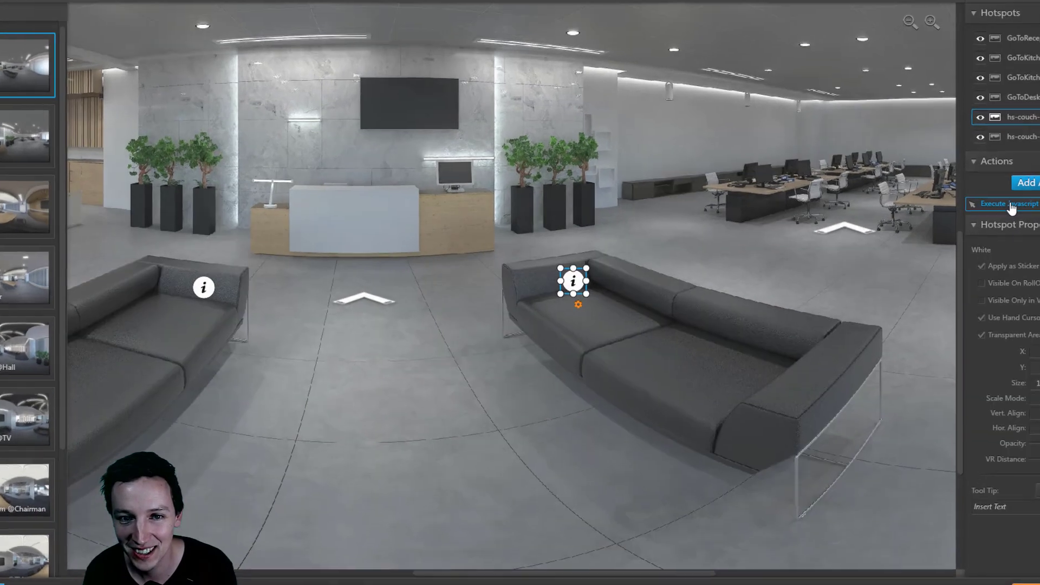
Examine the component name, url property and web address in the right couch hotspot's On Click JavaScript, leaving the action without edits.
{"action": "double_click", "coordinate": [948, 212]}
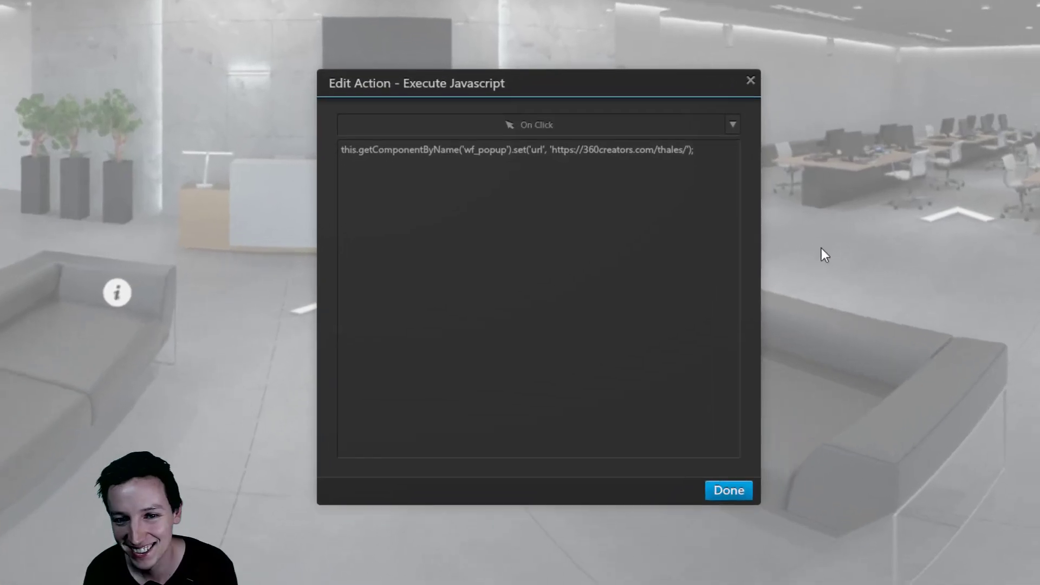
{"action": "left_click_drag", "start_coordinate": [350, 151], "coordinate": [510, 158]}
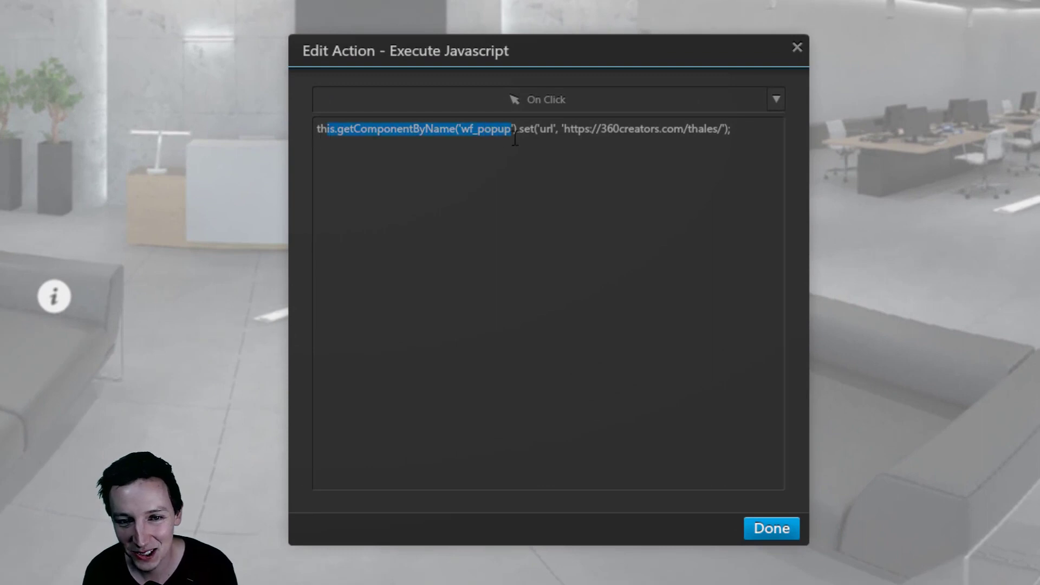
{"action": "left_click", "coordinate": [599, 135]}
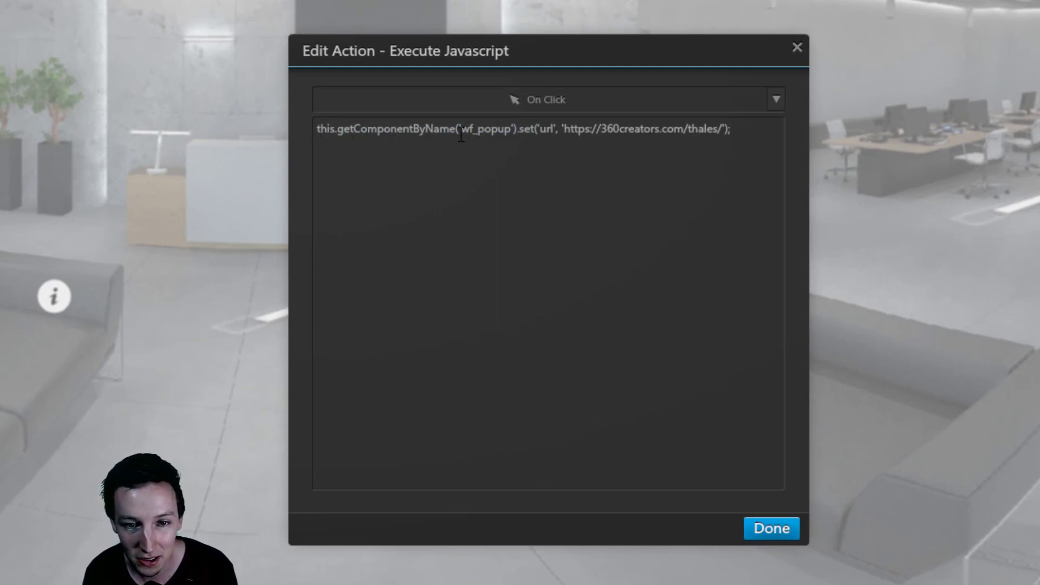
{"action": "left_click_drag", "start_coordinate": [462, 135], "coordinate": [512, 138]}
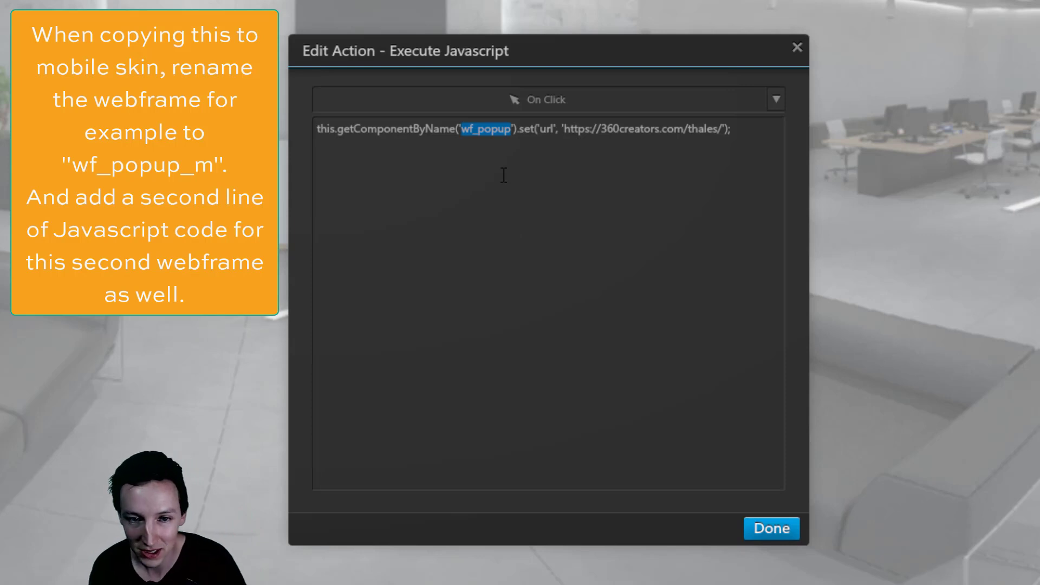
{"action": "left_click", "coordinate": [511, 151]}
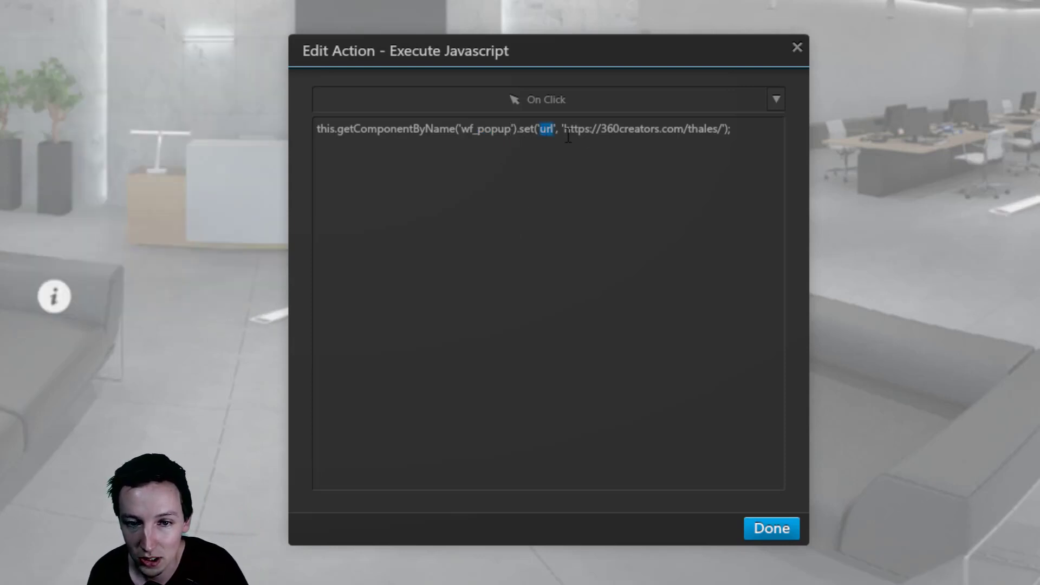
{"action": "left_click_drag", "start_coordinate": [563, 130], "coordinate": [725, 142]}
{"action": "left_click", "coordinate": [713, 132]}
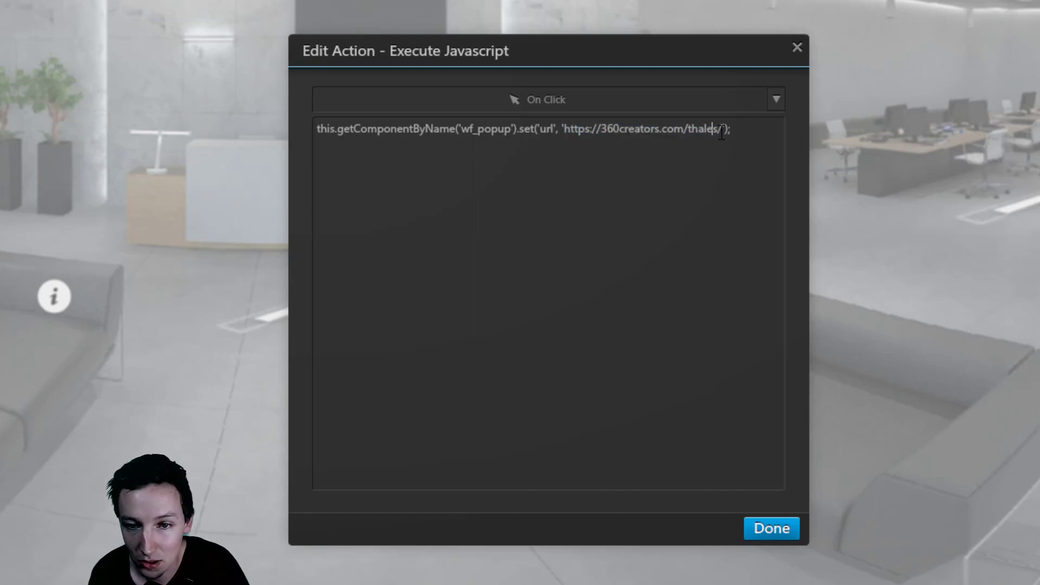
{"action": "key", "text": "Right"}
{"action": "key", "text": "shift+Right"}
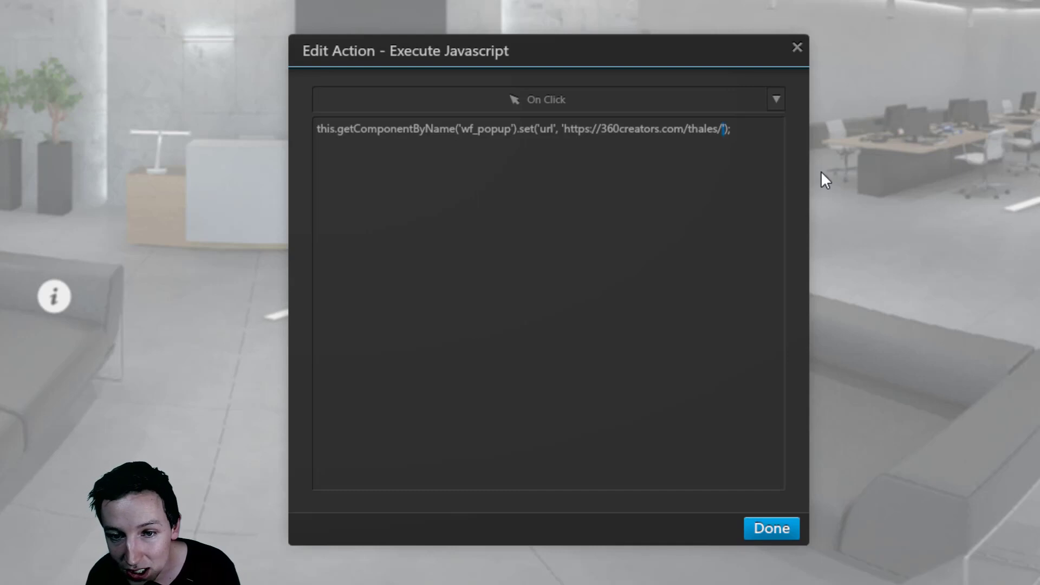
{"action": "key", "text": "Left"}
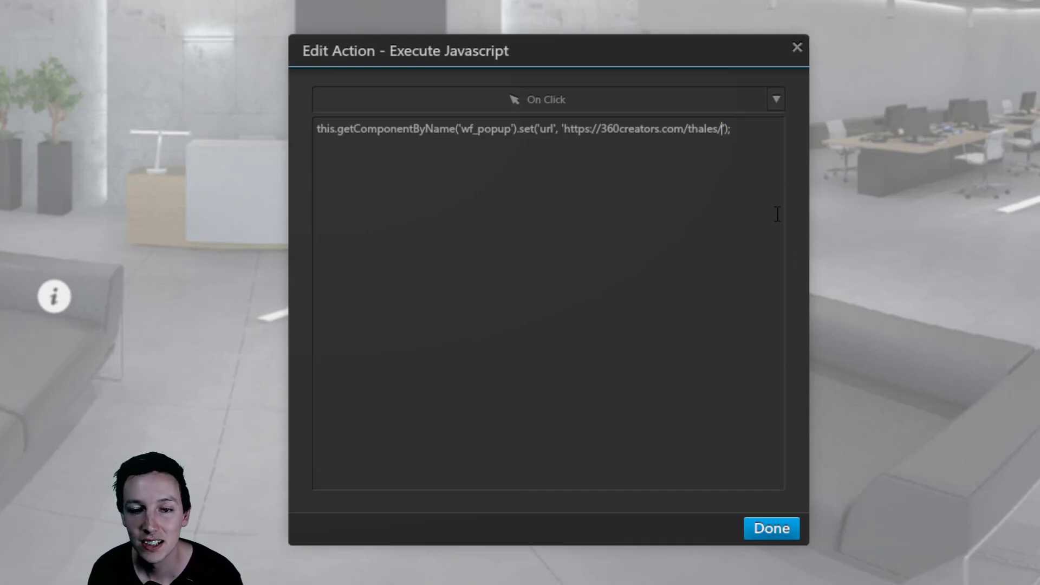
{"action": "left_click_drag", "start_coordinate": [755, 156], "coordinate": [540, 130]}
{"action": "left_click", "coordinate": [719, 176]}
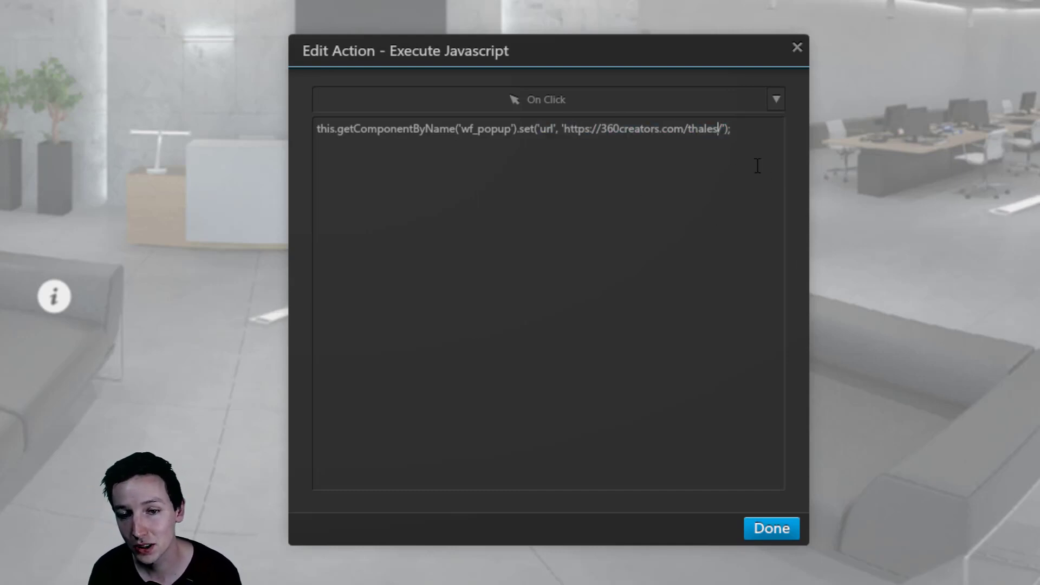
{"action": "left_click", "coordinate": [797, 49]}
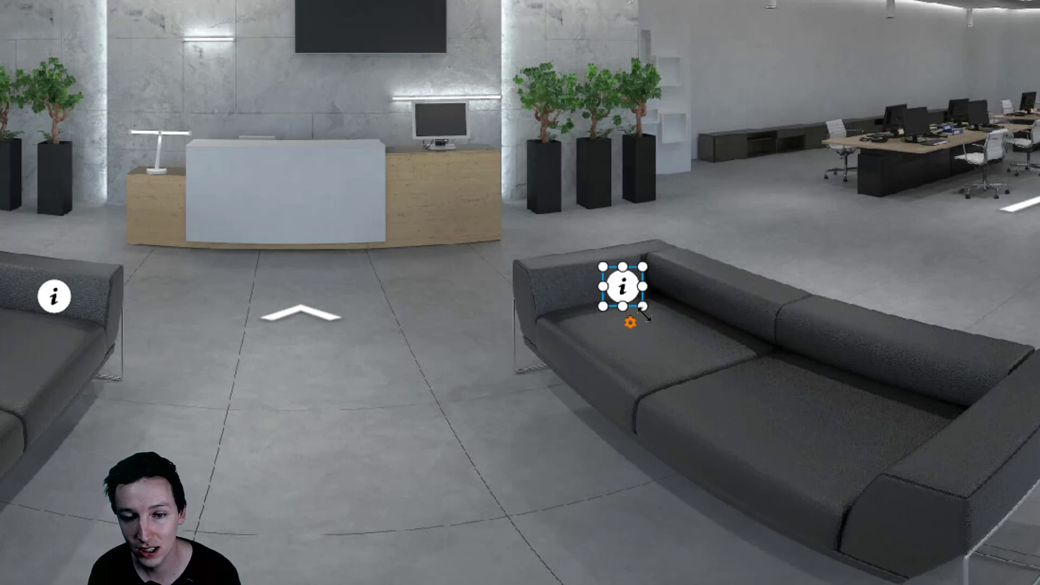
{"action": "left_click_drag", "start_coordinate": [627, 290], "coordinate": [910, 335], "text": "ctrl"}
{"action": "left_click", "coordinate": [914, 368]}
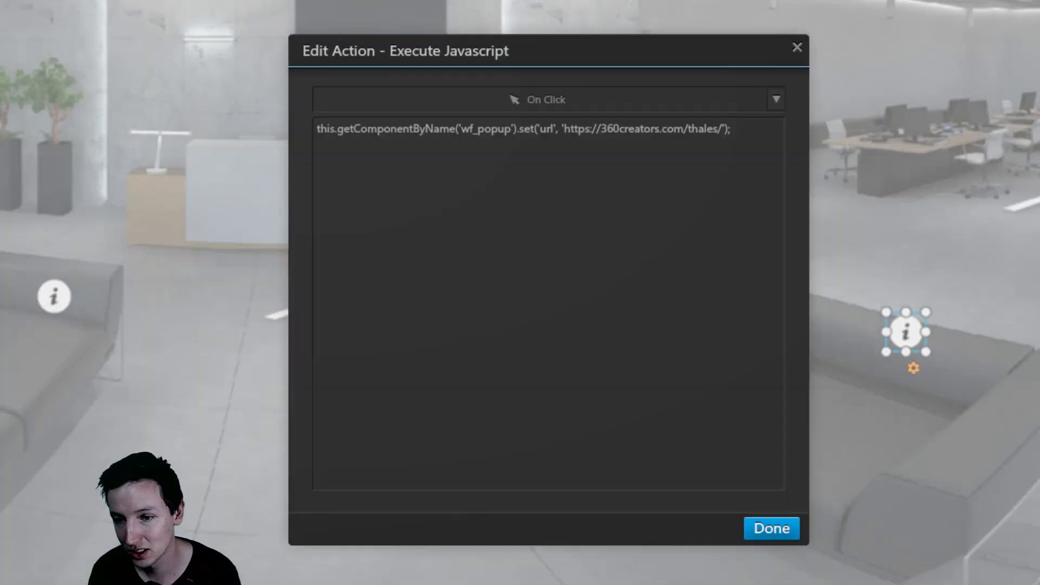
{"action": "double_click", "coordinate": [705, 130]}
{"action": "type", "text": "online-course"}
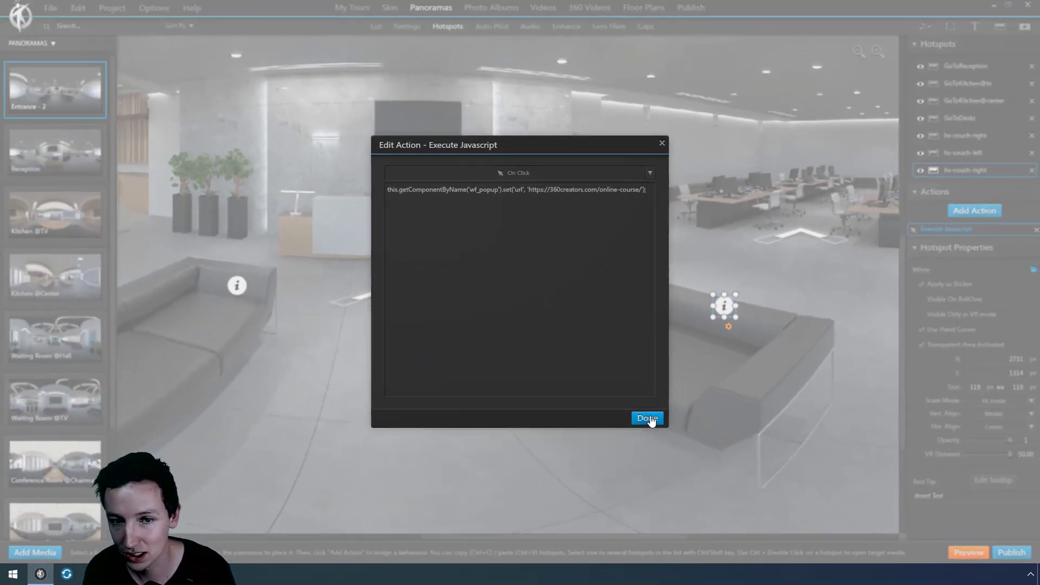
{"action": "left_click", "coordinate": [648, 419]}
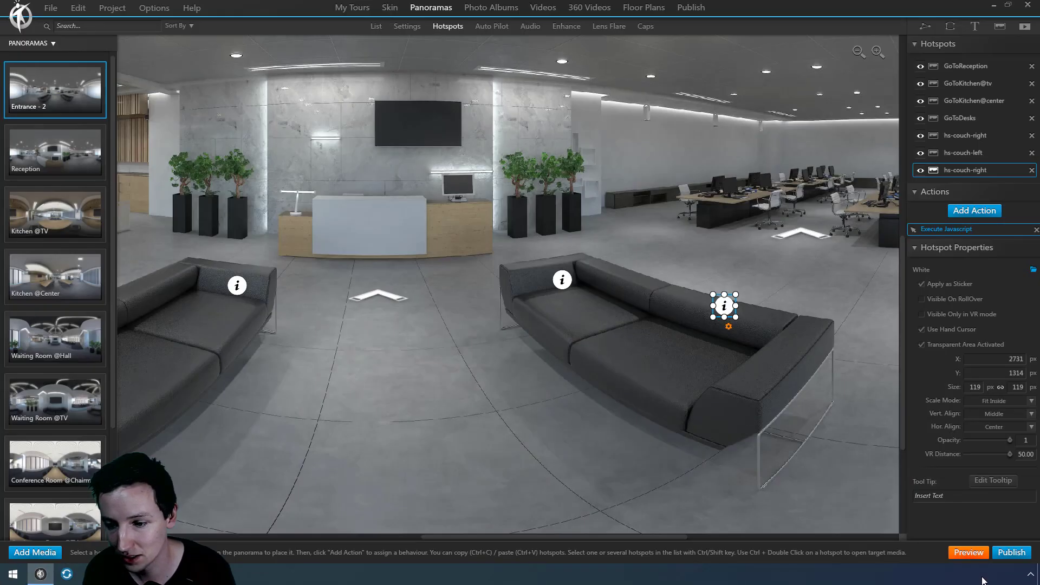
Preview the tour, test the duplicated right couch hotspot in the side web frame, and look around the entrance.
{"action": "left_click", "coordinate": [966, 550]}
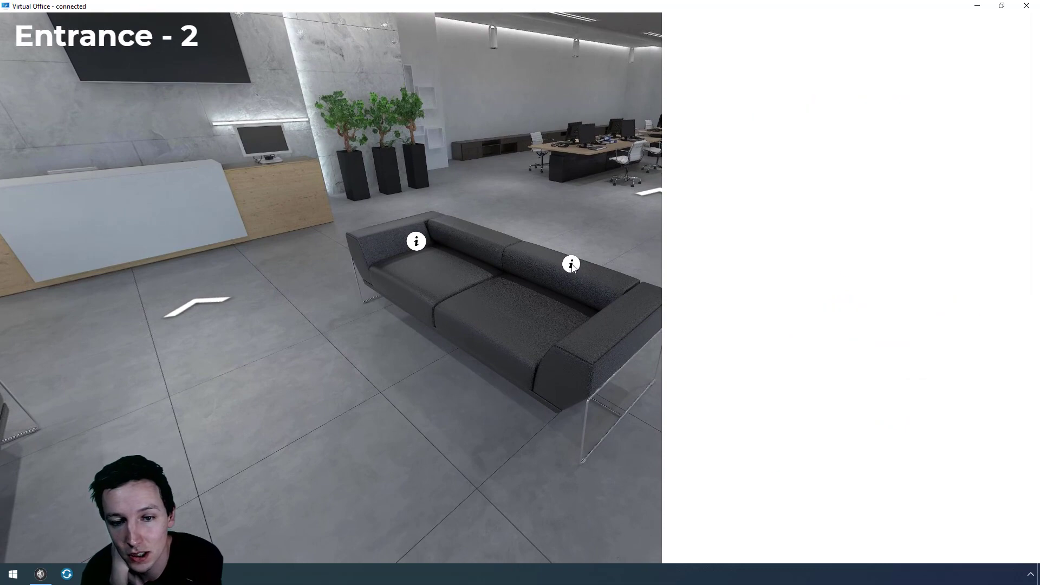
{"action": "left_click_drag", "start_coordinate": [502, 313], "coordinate": [529, 353]}
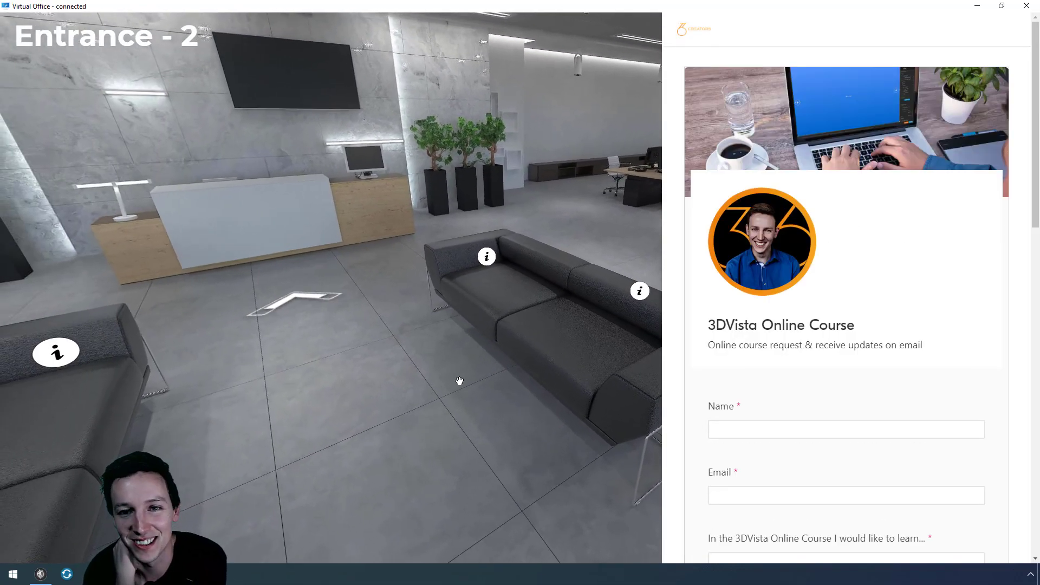
{"action": "left_click_drag", "start_coordinate": [459, 380], "coordinate": [545, 374]}
{"action": "left_click_drag", "start_coordinate": [397, 334], "coordinate": [488, 358]}
Look through the 3DVista Online Course form in the side web frame, follow the floor arrow toward the reception desk, and leave the preview.
{"action": "scroll", "coordinate": [775, 346], "scroll_direction": "down", "scroll_amount": 3}
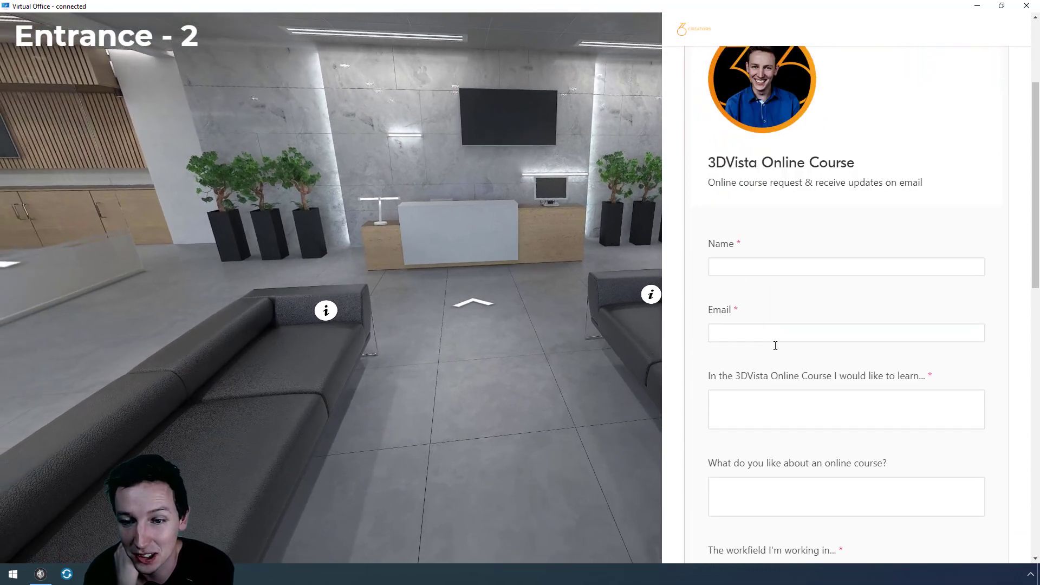
{"action": "scroll", "coordinate": [787, 314], "scroll_direction": "down", "scroll_amount": 2}
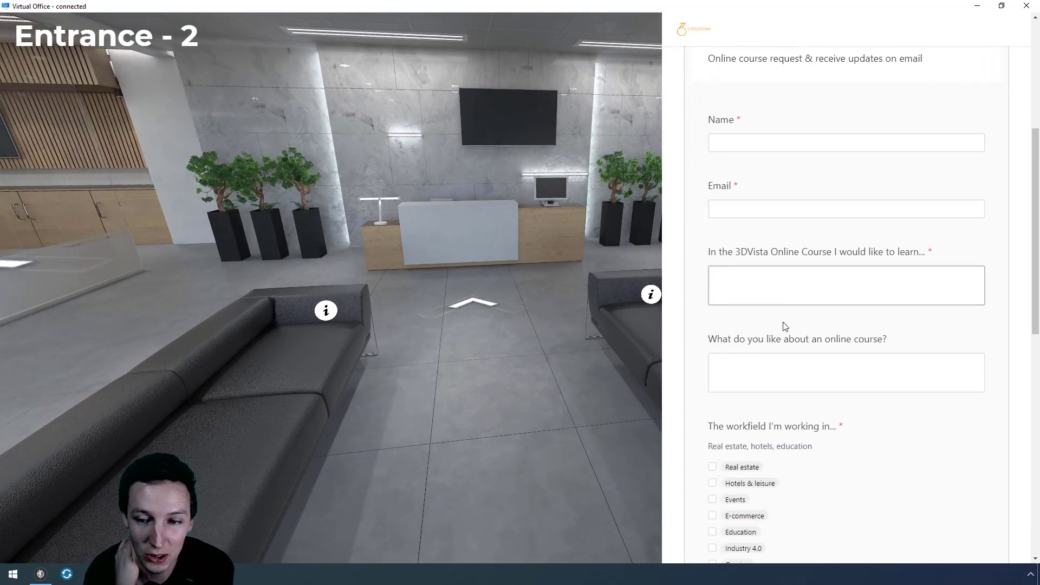
{"action": "scroll", "coordinate": [812, 306], "scroll_direction": "down", "scroll_amount": 3}
{"action": "scroll", "coordinate": [809, 304], "scroll_direction": "down", "scroll_amount": 3}
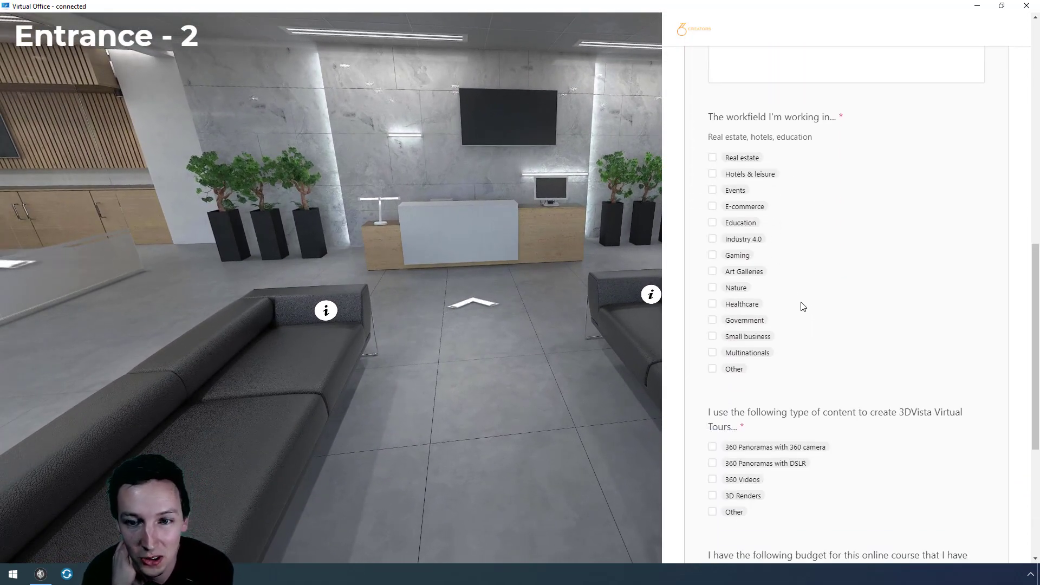
{"action": "scroll", "coordinate": [791, 291], "scroll_direction": "down", "scroll_amount": 5}
{"action": "scroll", "coordinate": [804, 295], "scroll_direction": "up", "scroll_amount": 15}
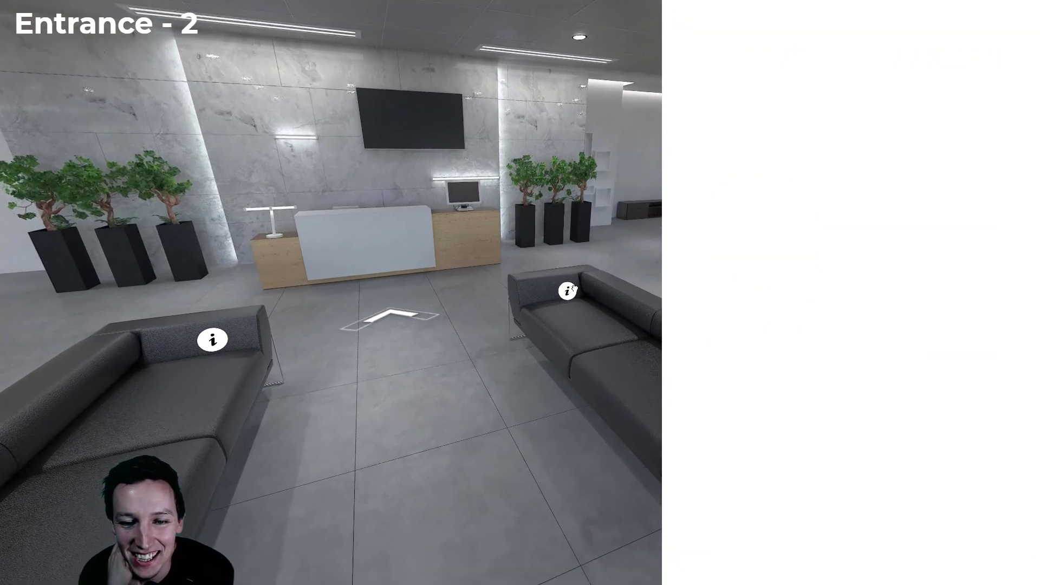
{"action": "left_click", "coordinate": [391, 318]}
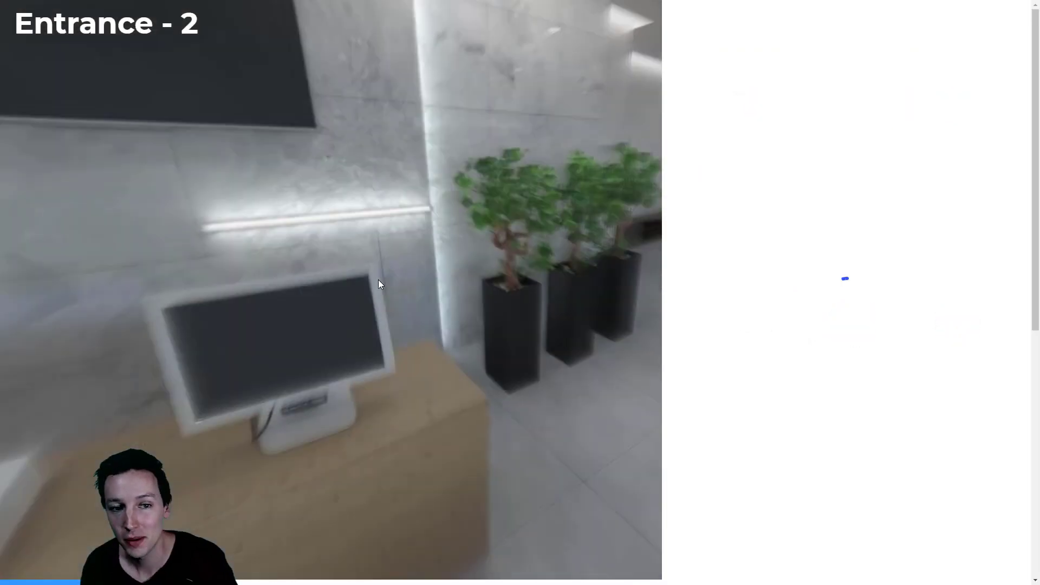
{"action": "key", "text": "alt+Tab"}
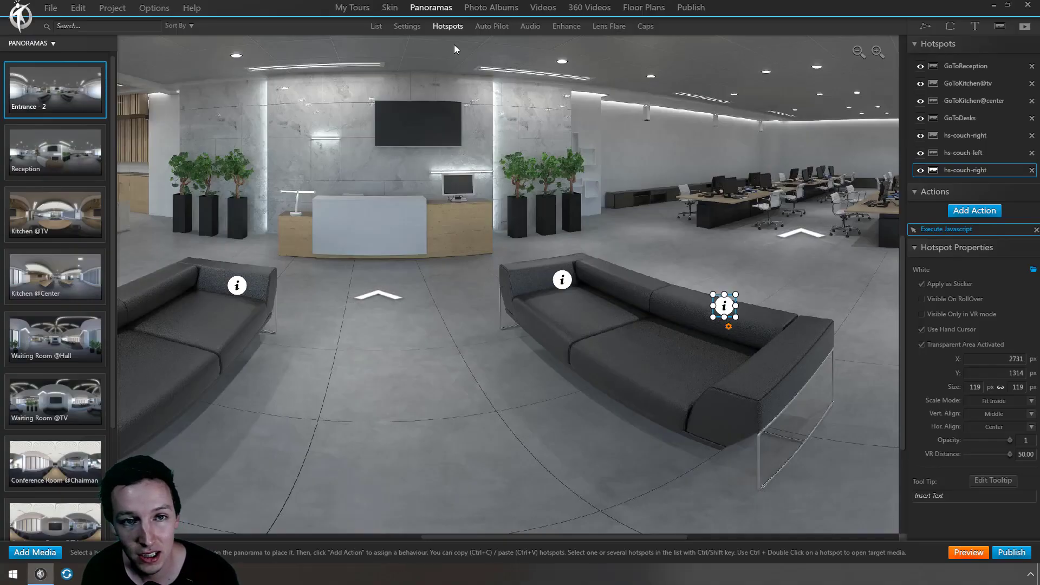
Examine the trigger choice for a new Execute Javascript action in the Entrance - 2 panorama's settings, discarding the action without adding it.
{"action": "left_click", "coordinate": [402, 28]}
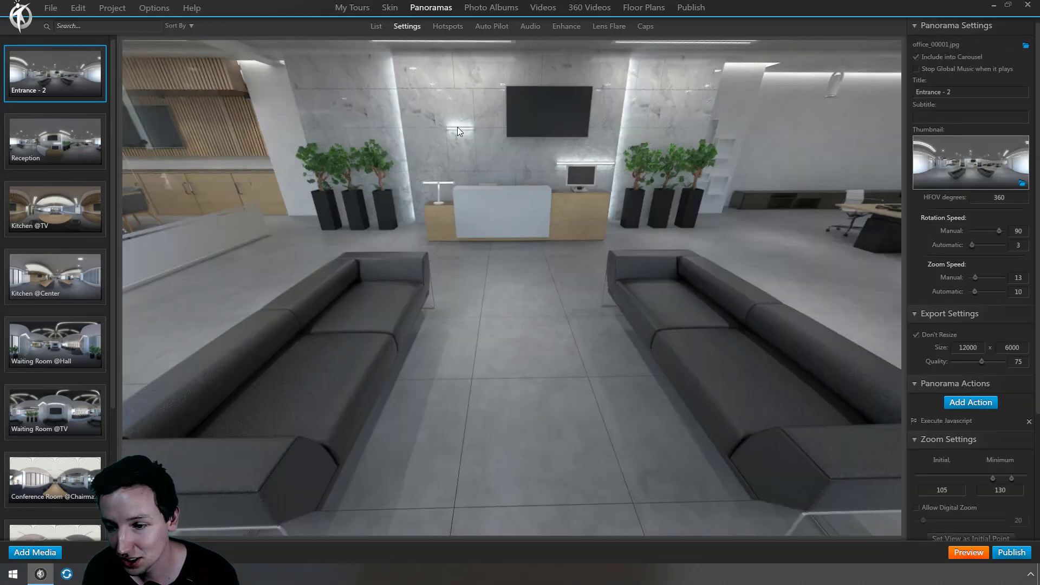
{"action": "left_click", "coordinate": [970, 402]}
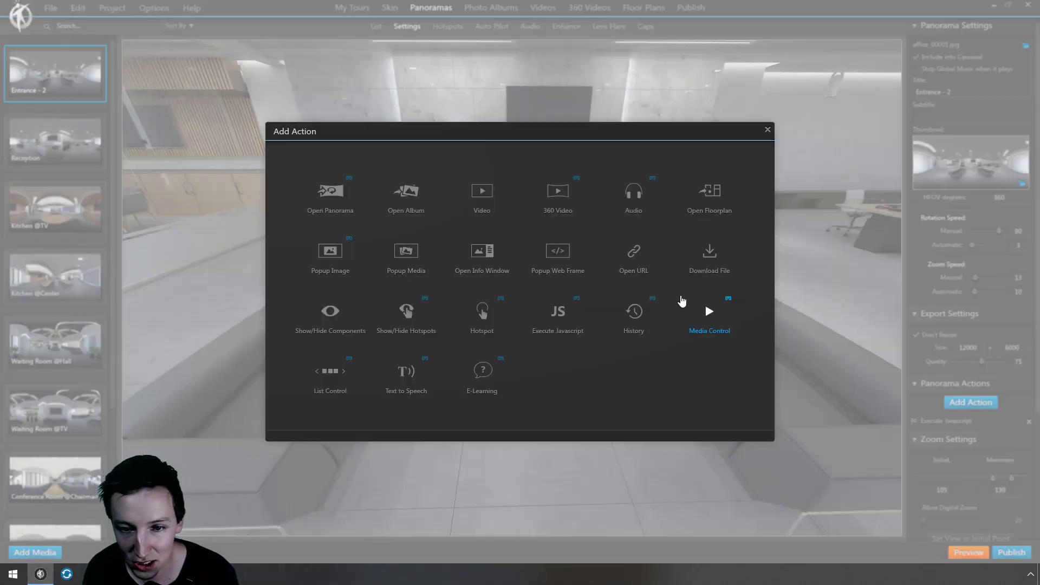
{"action": "left_click", "coordinate": [559, 313]}
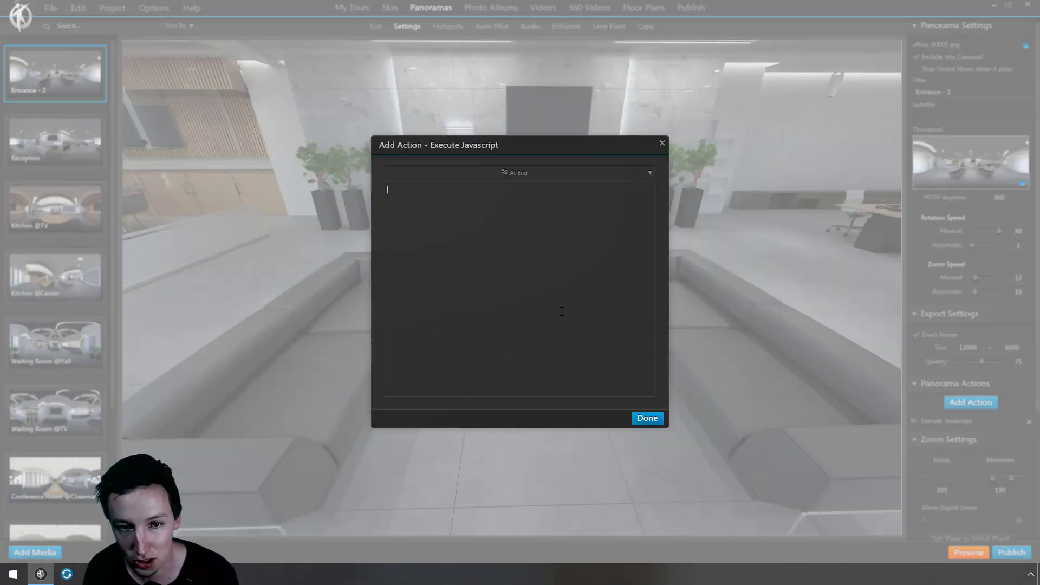
{"action": "left_click", "coordinate": [514, 178]}
{"action": "left_click", "coordinate": [451, 174]}
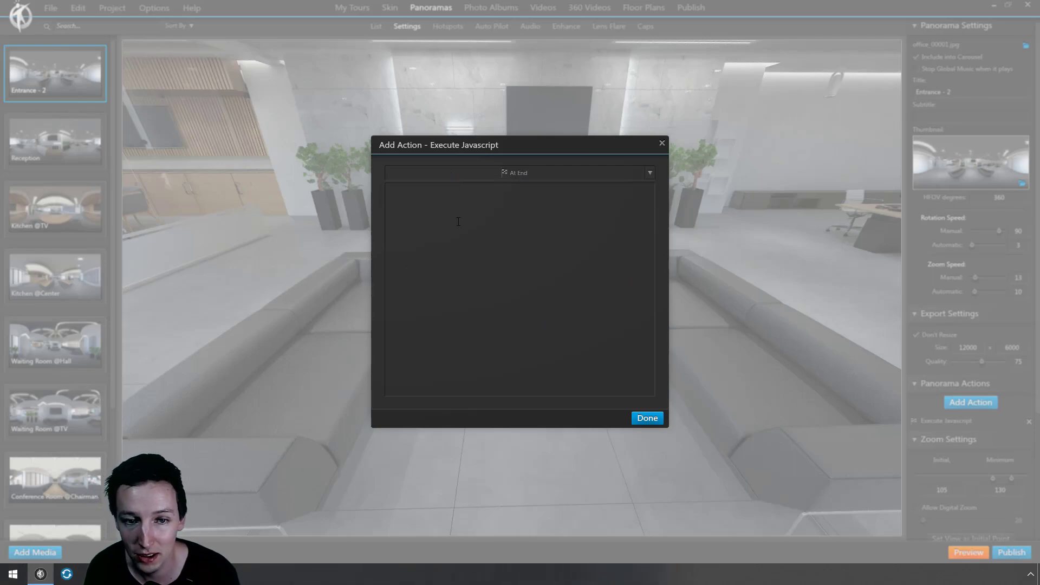
{"action": "left_click", "coordinate": [662, 143]}
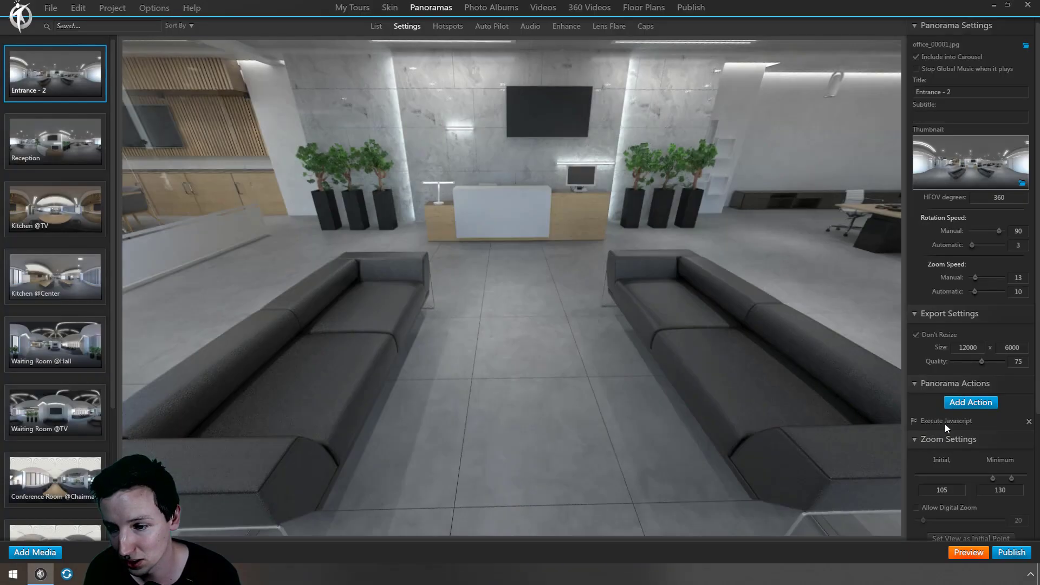
Check the existing Execute Javascript action of the Entrance - 2 panorama without edits and open the tour skin.
{"action": "left_click", "coordinate": [945, 421]}
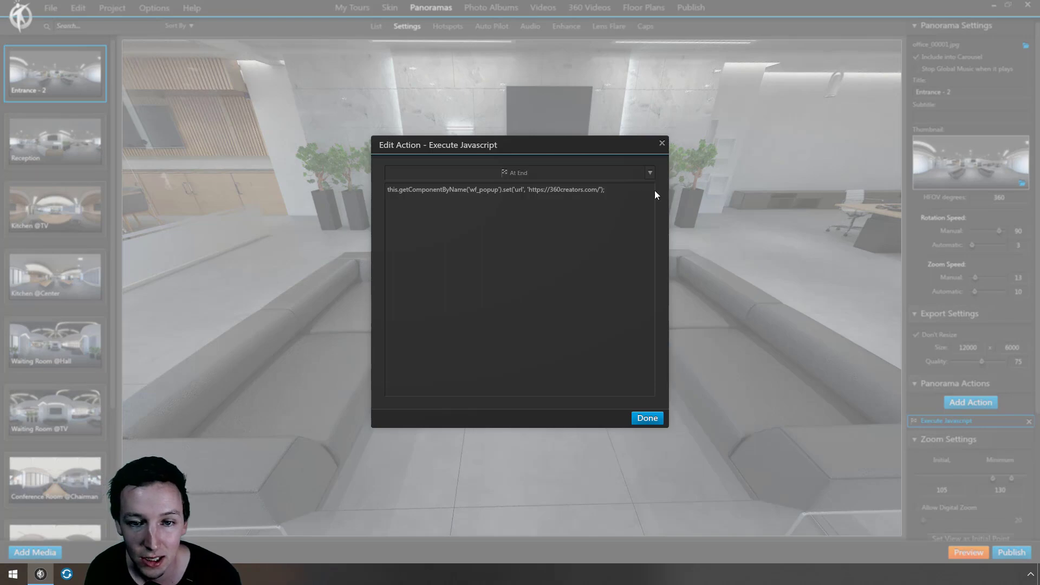
{"action": "left_click", "coordinate": [662, 143]}
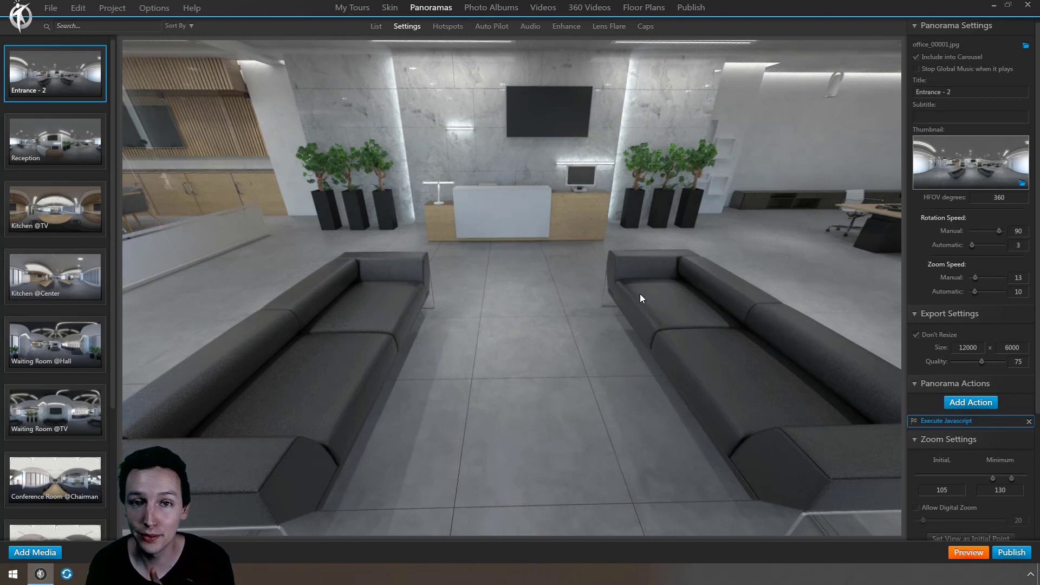
{"action": "left_click", "coordinate": [390, 7]}
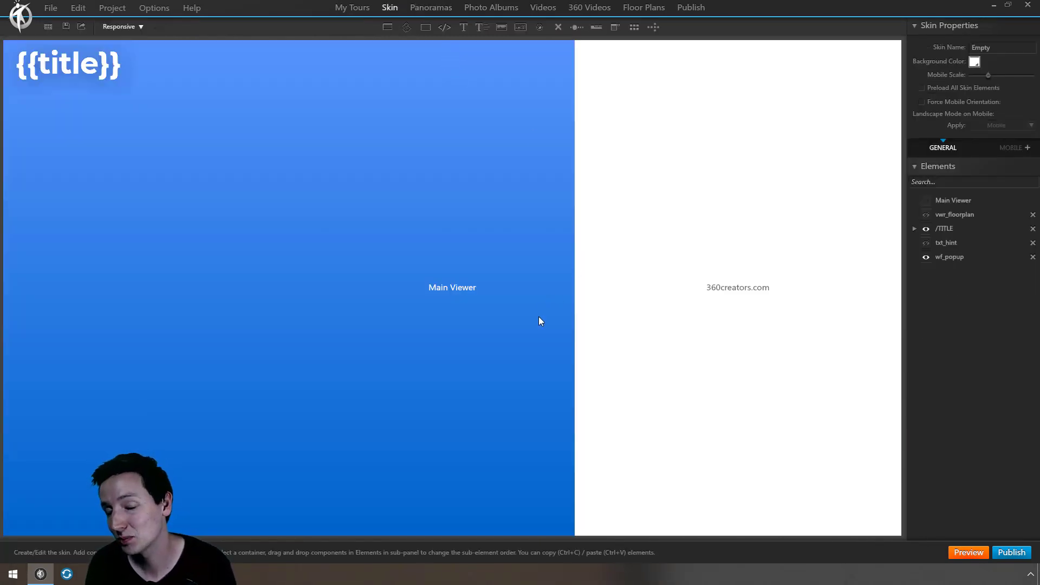